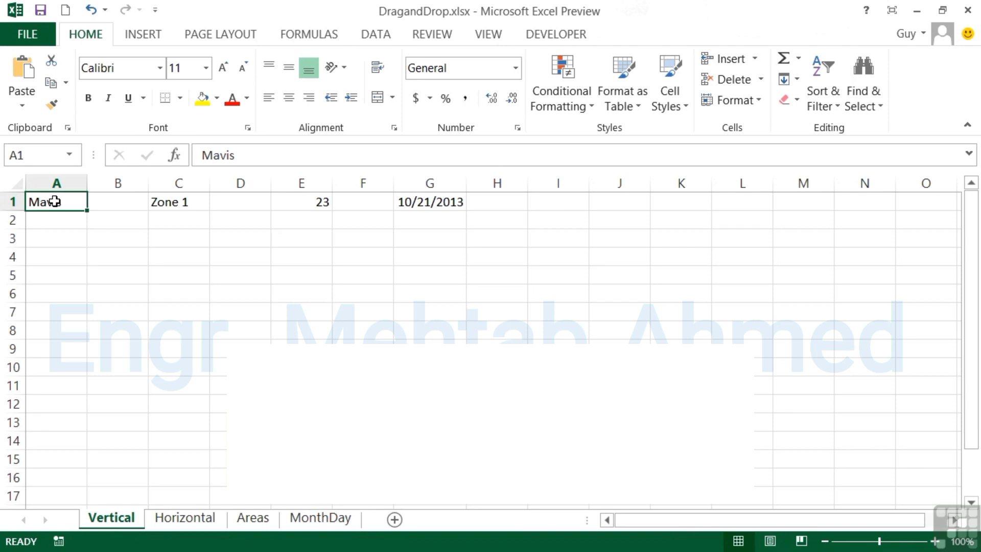
# Move the contents of cell A1 to F8, and undo the move
pyautogui.moveTo(55, 202); pyautogui.dragTo(403, 333)
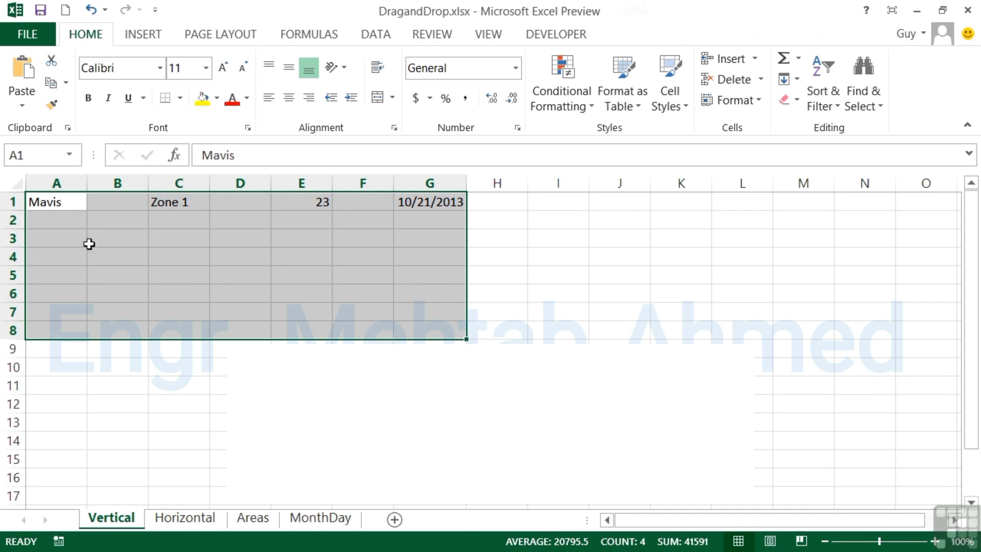
pyautogui.click(63, 202)
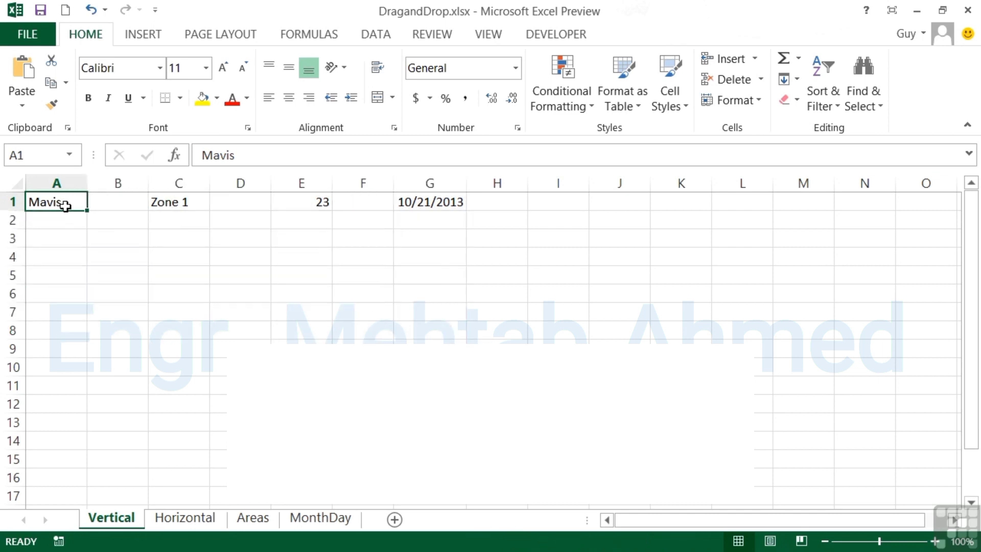
pyautogui.moveTo(27, 204); pyautogui.dragTo(348, 337)
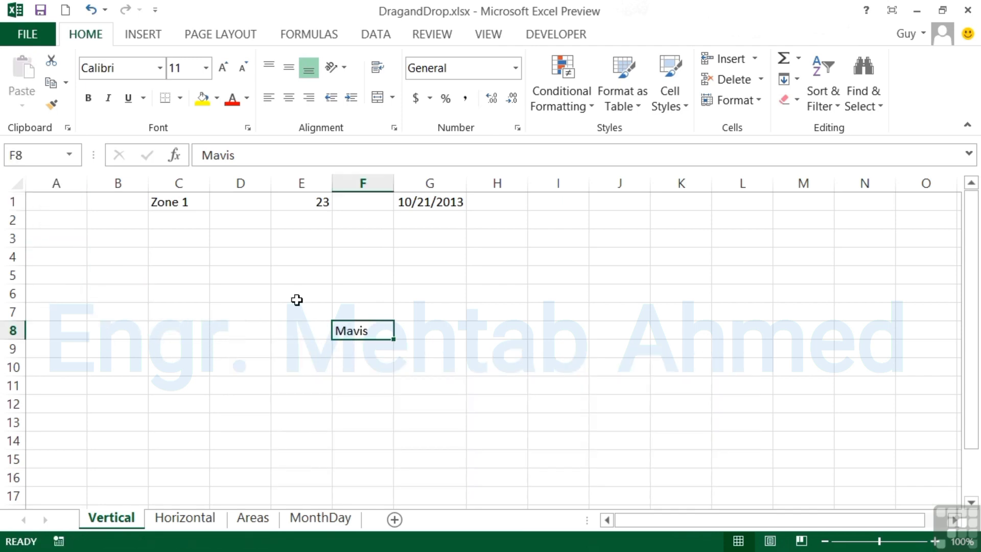
pyautogui.click(92, 12)
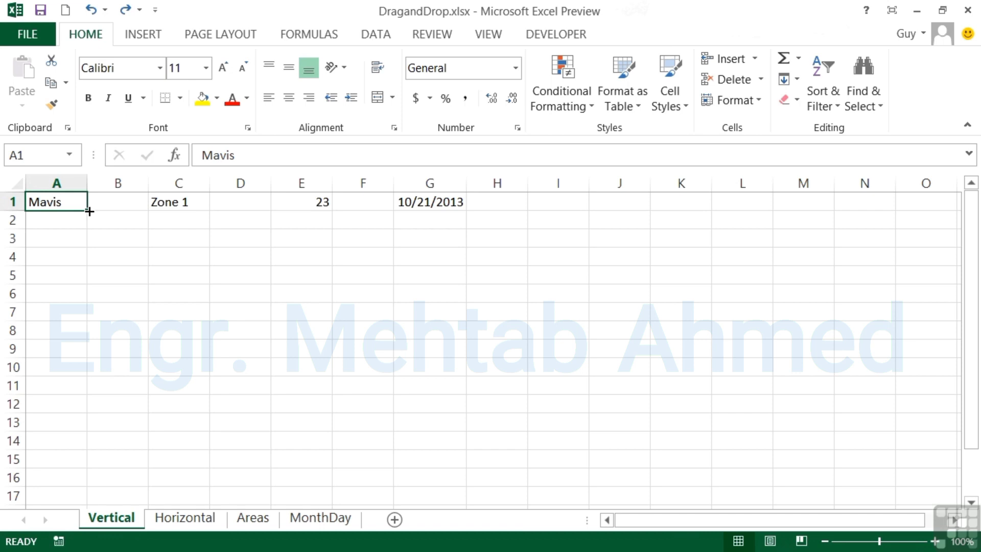
# Fill the name in A1 down to A14 and the Zone 1 series in C1 down to C14
pyautogui.moveTo(89, 211); pyautogui.dragTo(87, 443)
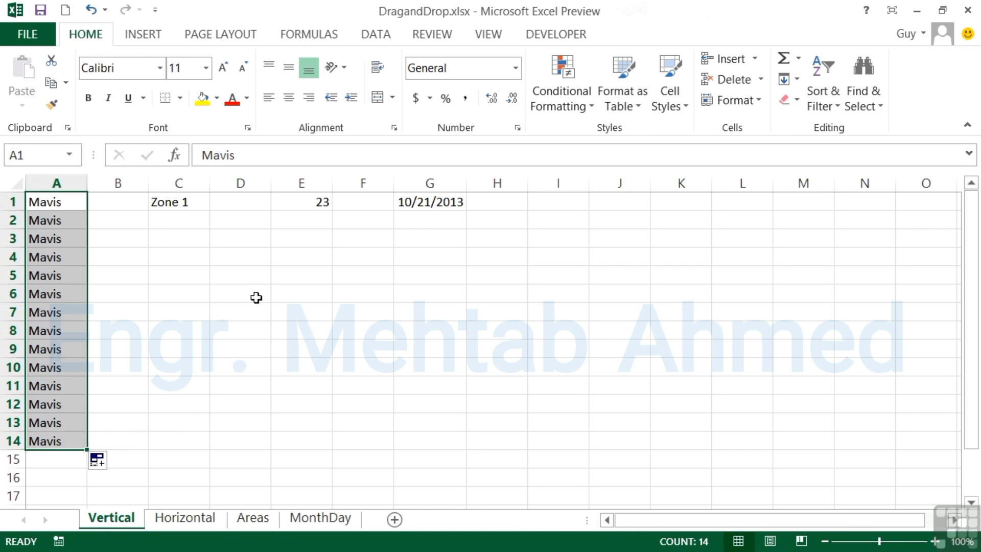
pyautogui.click(185, 203)
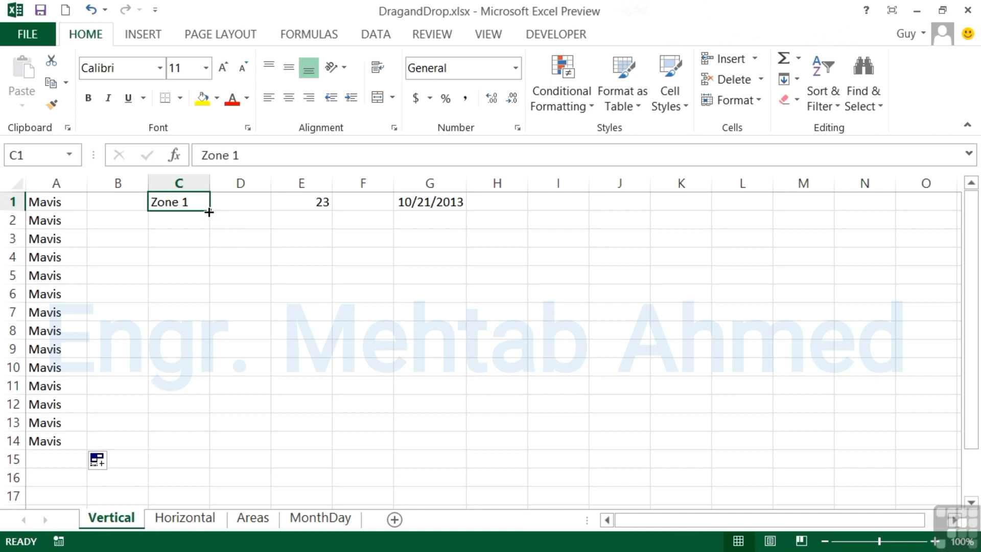
pyautogui.moveTo(209, 212); pyautogui.dragTo(206, 445)
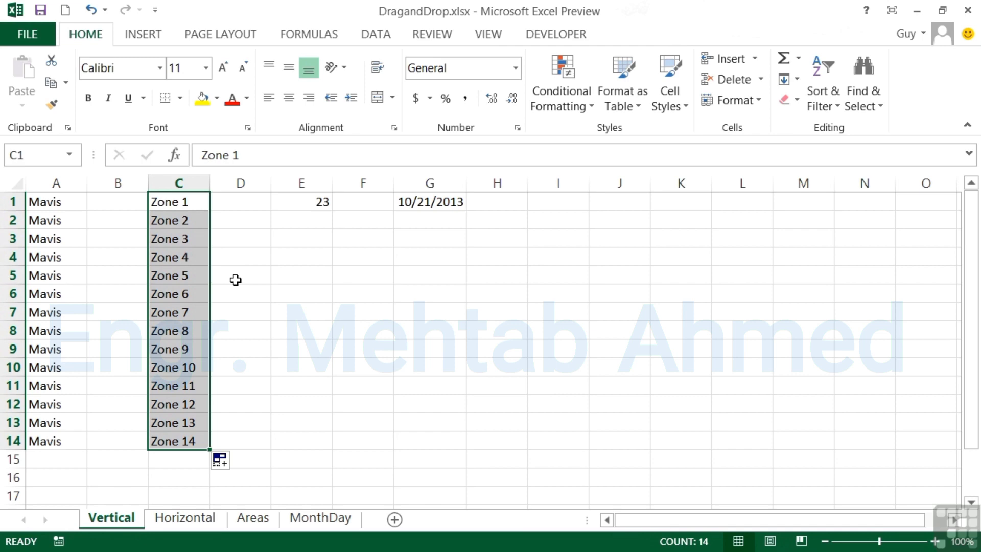
# Enter Zone 65 in D1 and fill the series down to D14
pyautogui.click(248, 204)
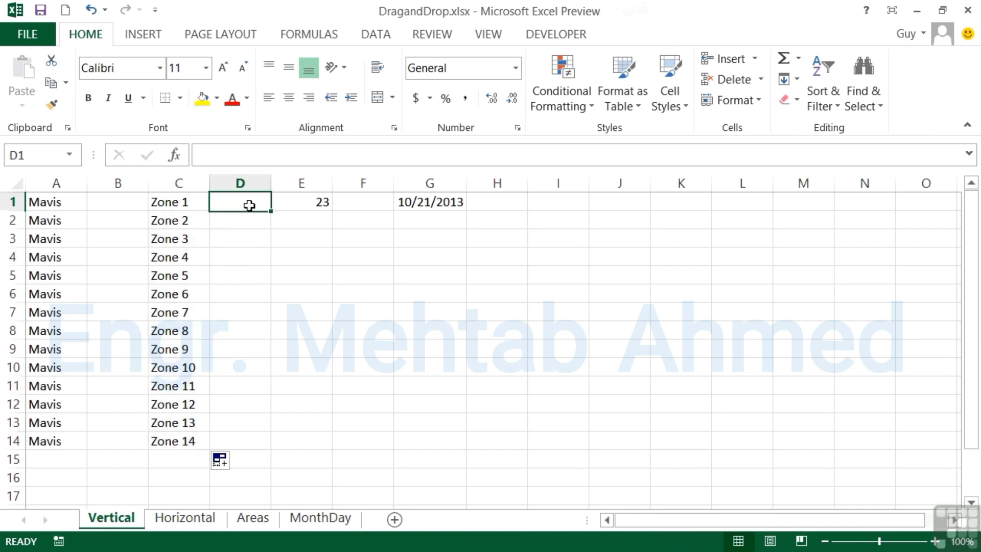
pyautogui.write('Zone 15')
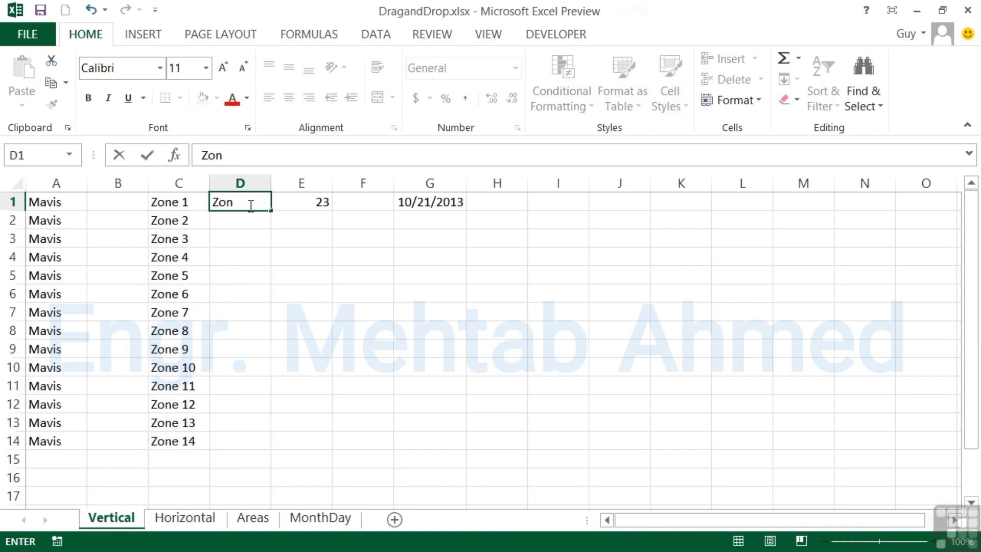
pyautogui.press('Tab')
pyautogui.click(249, 204)
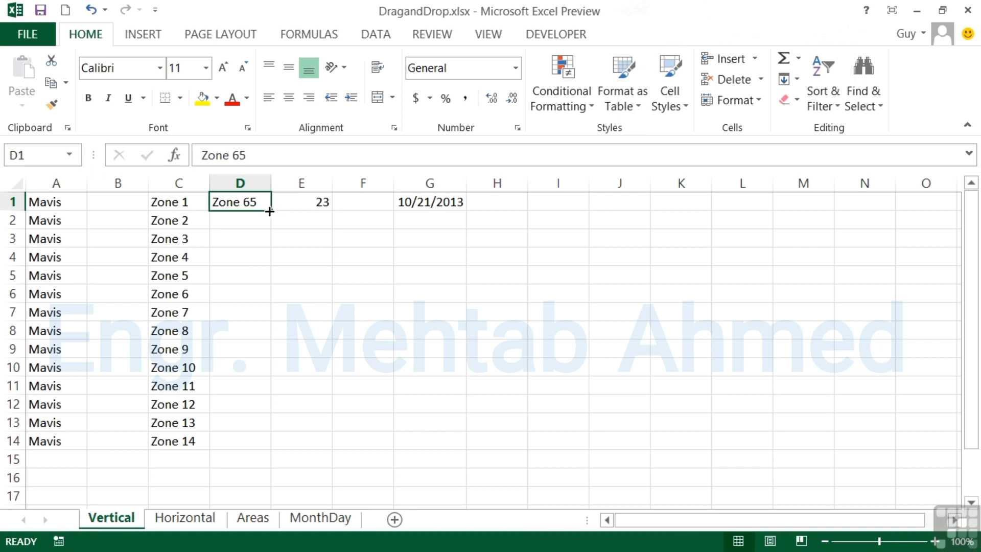
pyautogui.moveTo(270, 210); pyautogui.dragTo(259, 449)
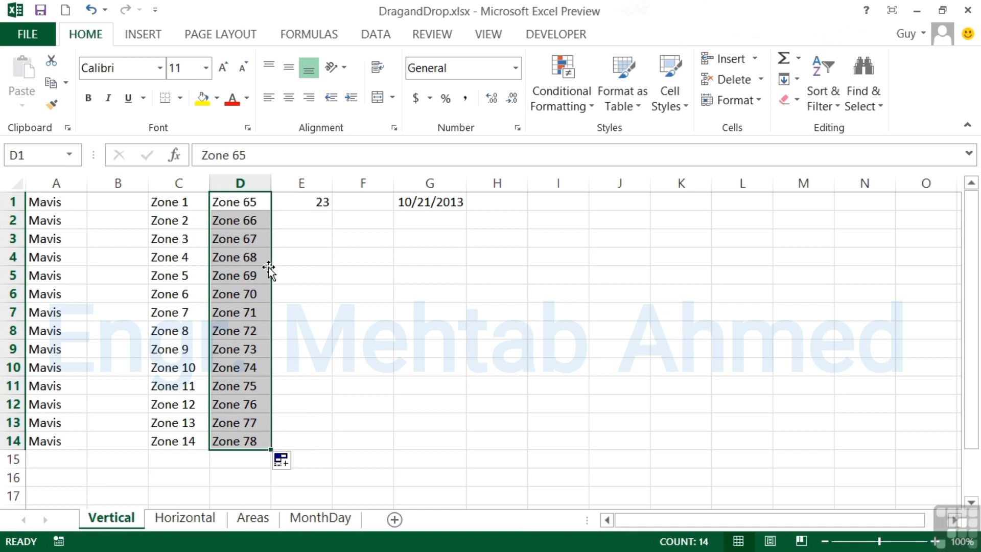
# Fill the number in E1 down to E14 and change the fill to Fill Series
pyautogui.click(326, 204)
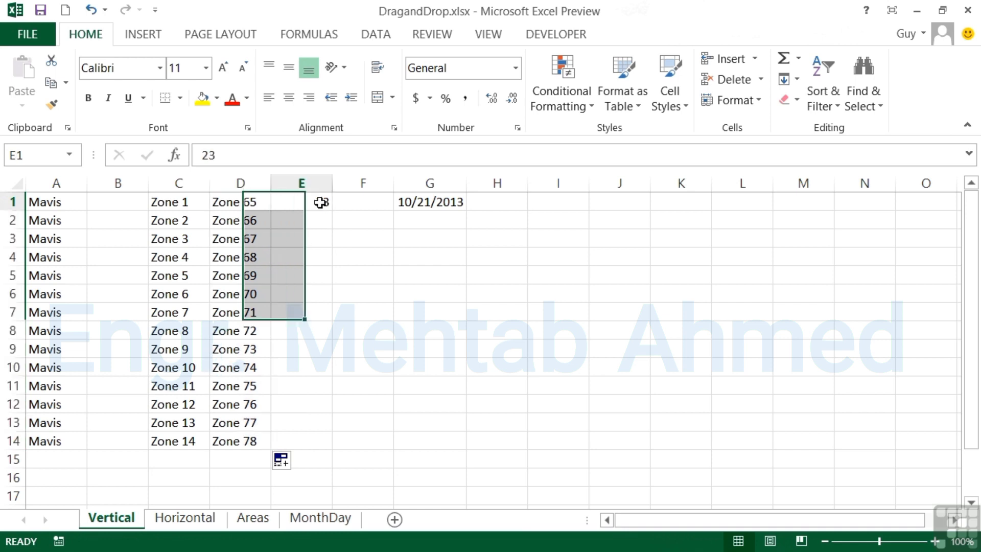
pyautogui.moveTo(332, 211); pyautogui.dragTo(309, 447)
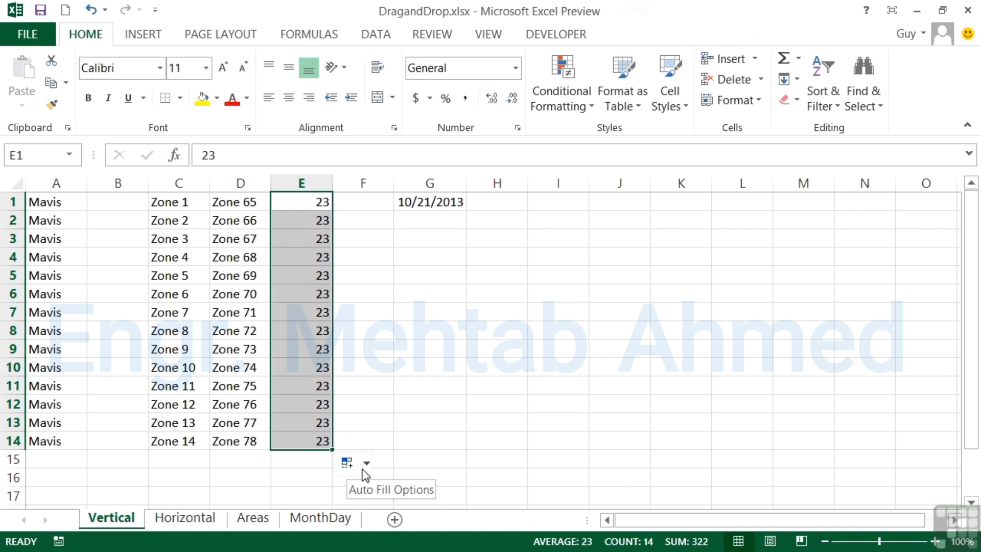
pyautogui.click(364, 465)
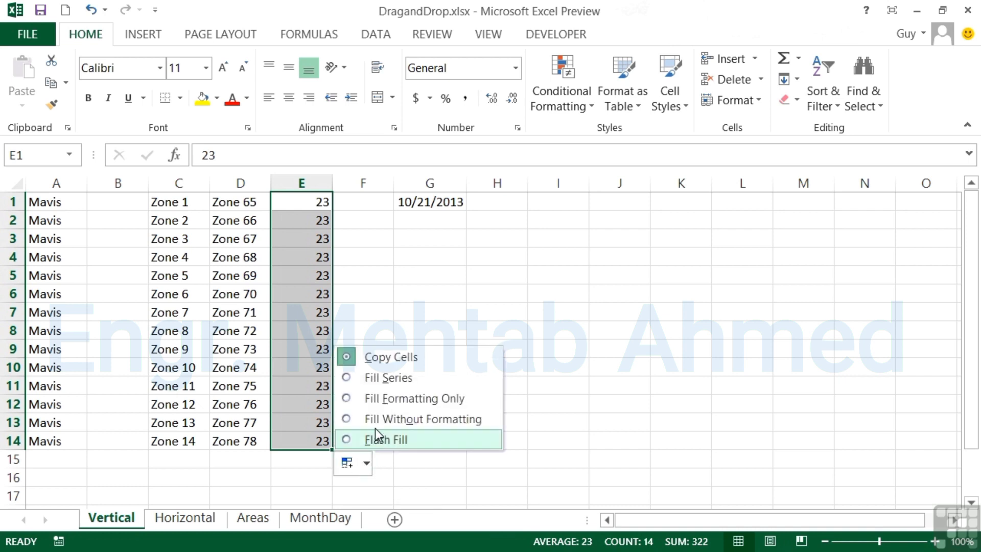
pyautogui.click(391, 378)
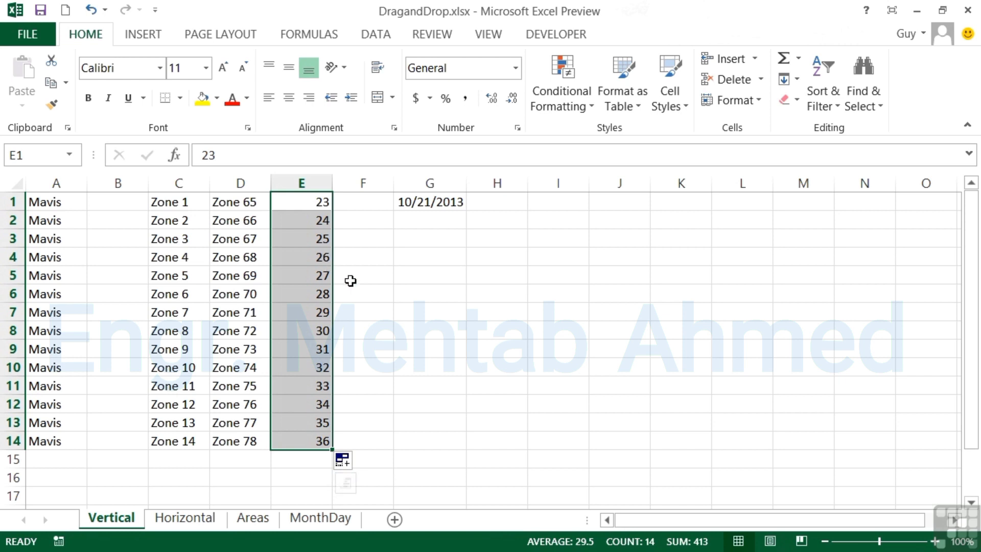
# Enter 45 in F1 and 50 in F2, and extend the pattern down to F14
pyautogui.click(366, 206)
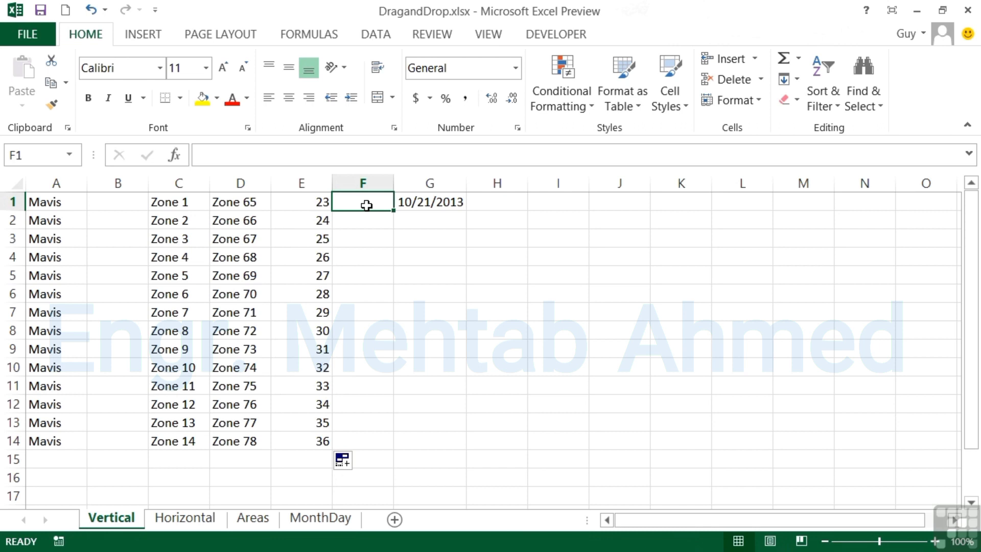
pyautogui.write('45')
pyautogui.press('Return')
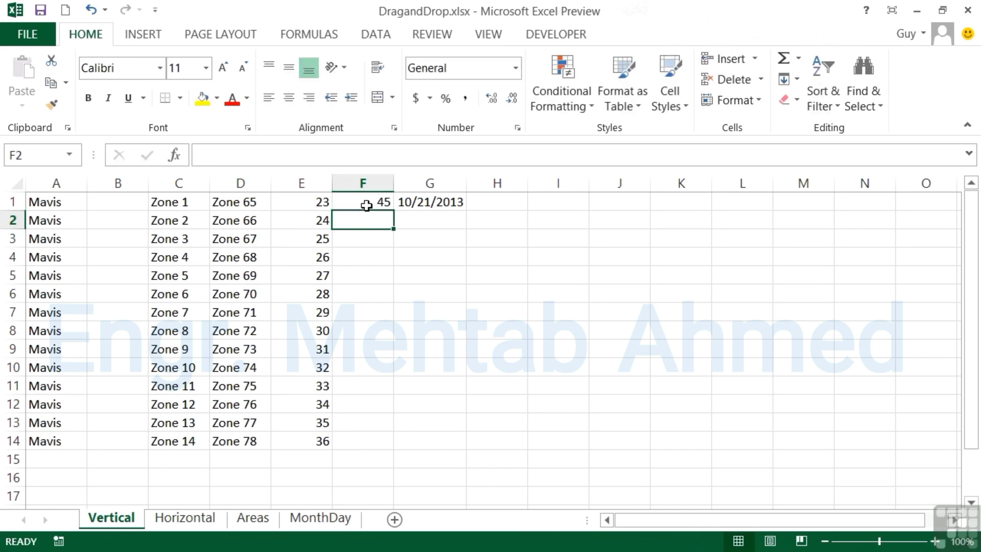
pyautogui.write('50')
pyautogui.click(370, 203)
pyautogui.moveTo(370, 203); pyautogui.dragTo(369, 217)
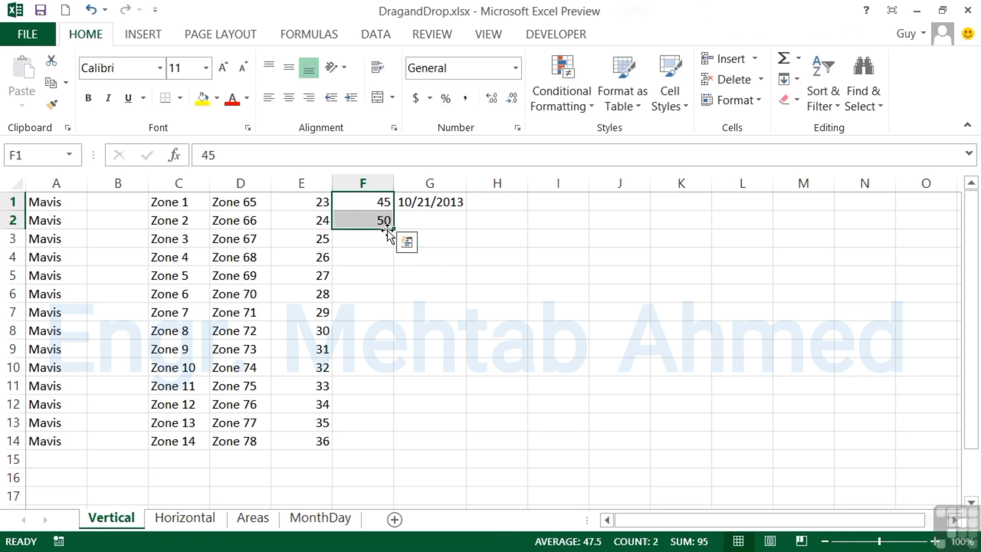
pyautogui.moveTo(393, 230); pyautogui.dragTo(384, 446)
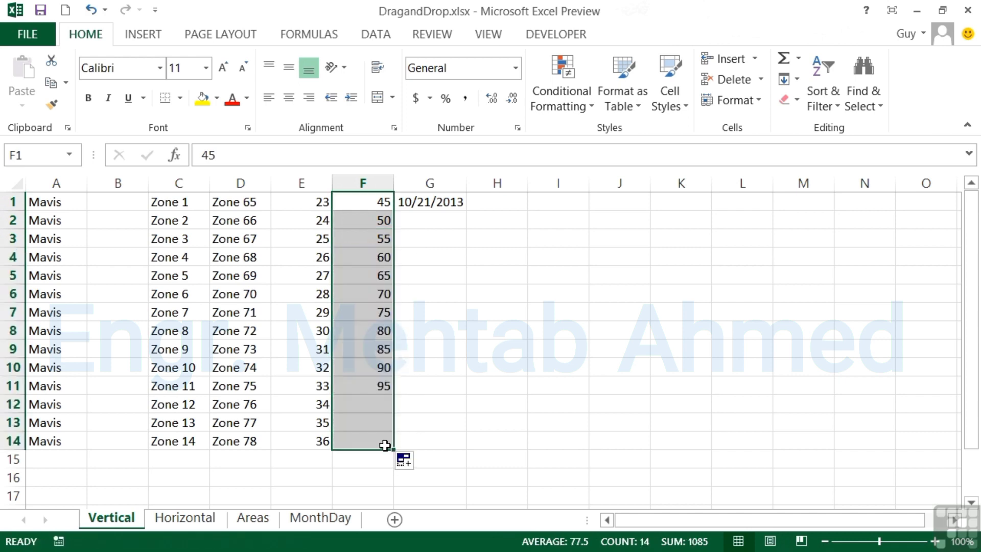
pyautogui.click(381, 201)
pyautogui.click(378, 215)
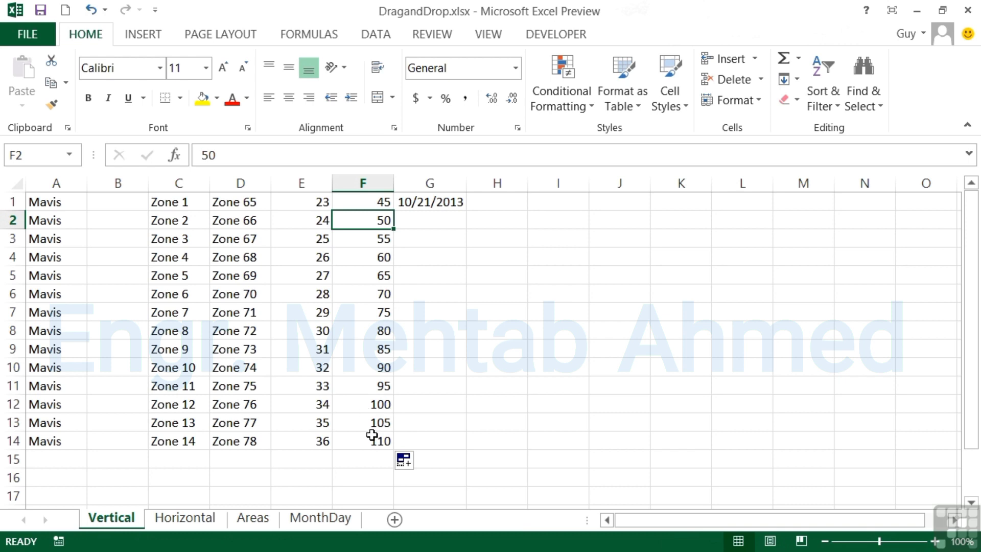
# Fill the date in G1 down to G14
pyautogui.click(436, 202)
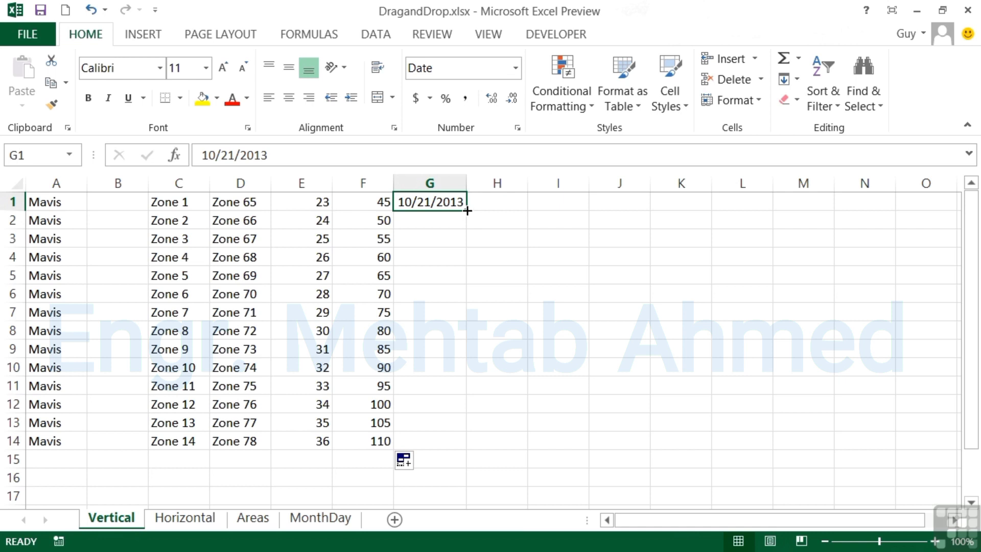
pyautogui.moveTo(466, 211); pyautogui.dragTo(455, 443)
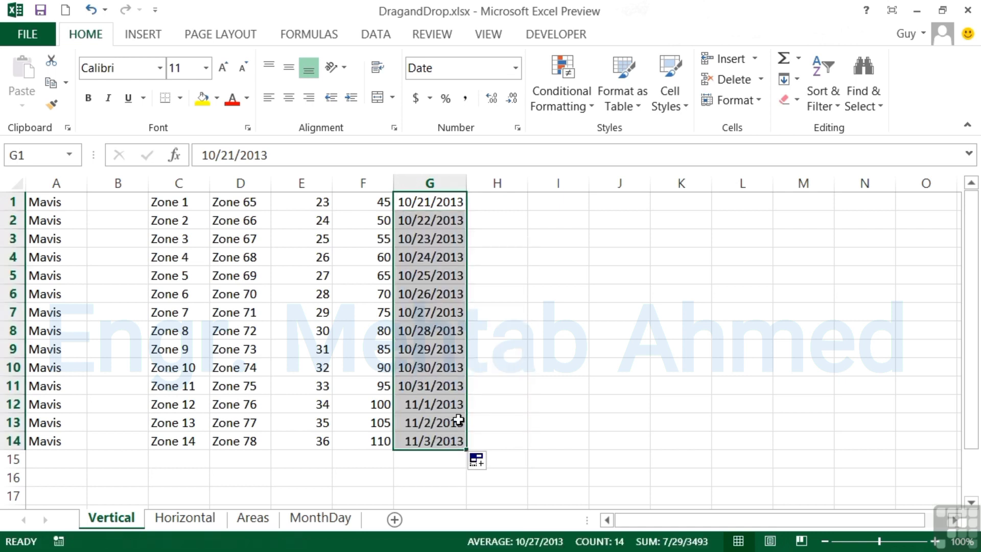
# Examine how the filled dates in column G progress from G2 to G14
pyautogui.click(438, 225)
pyautogui.click(439, 235)
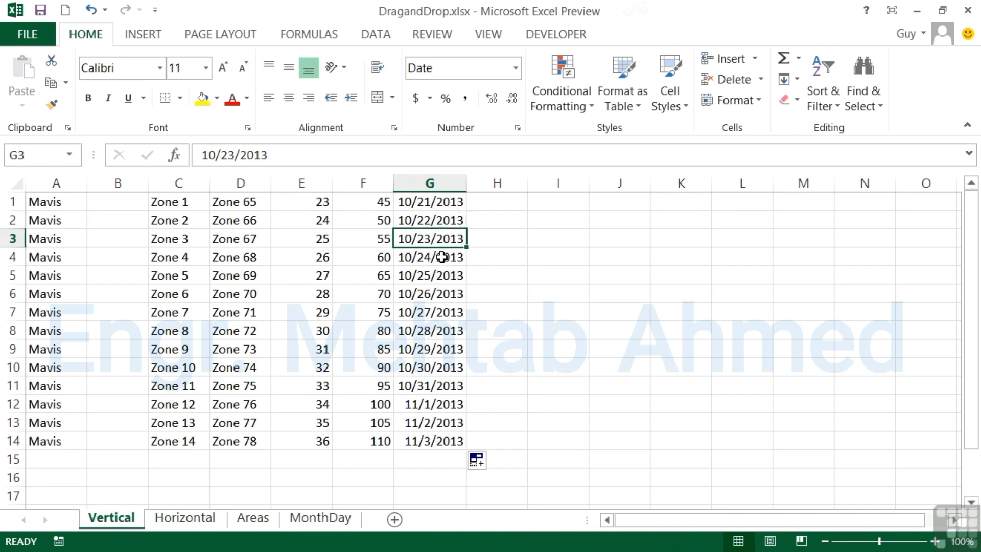
pyautogui.click(439, 257)
pyautogui.click(438, 276)
pyautogui.click(436, 295)
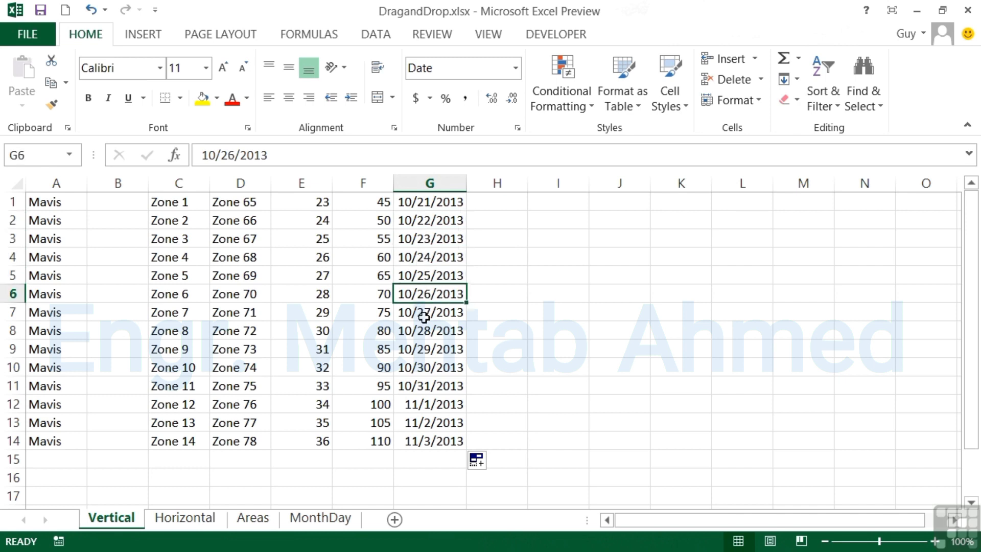
pyautogui.click(433, 403)
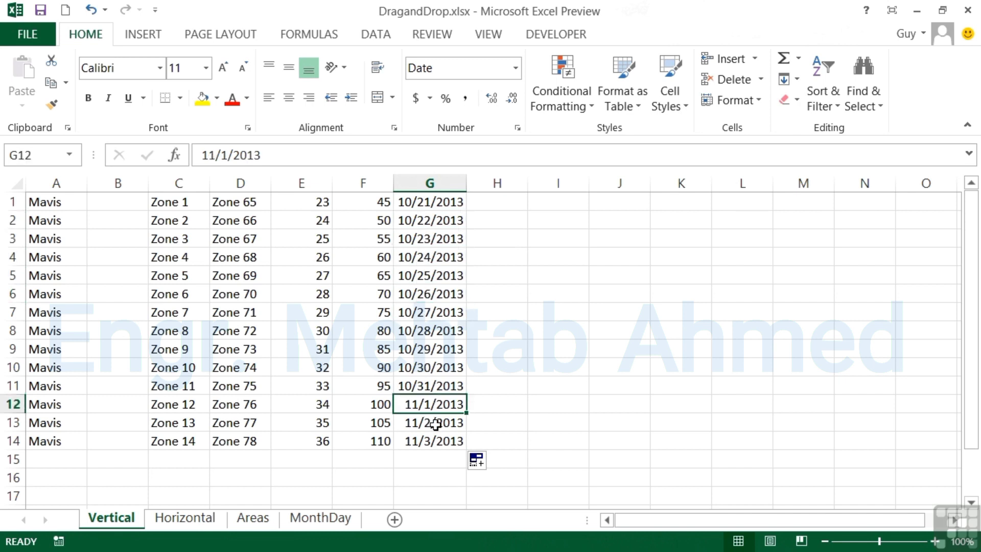
pyautogui.click(434, 422)
pyautogui.click(438, 441)
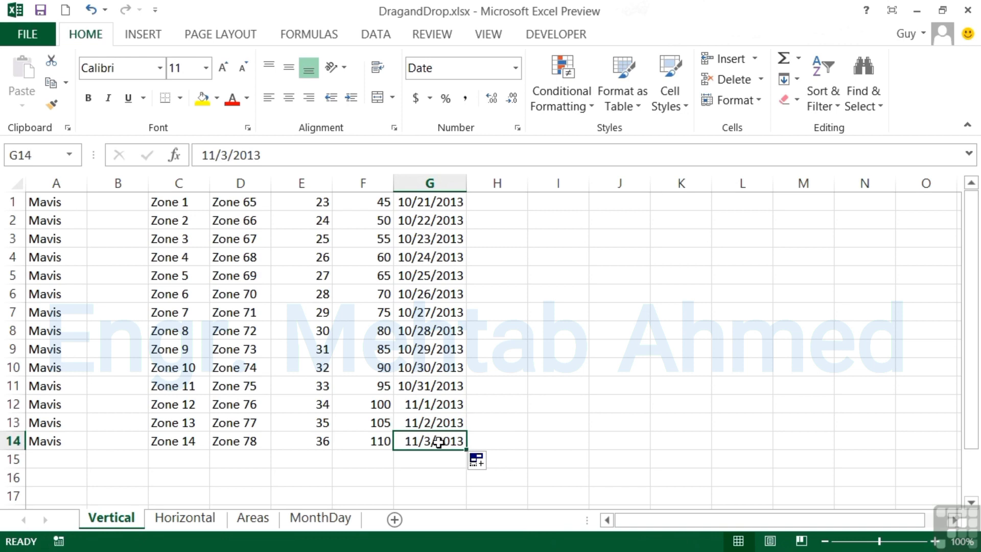
# Change the fill of the dates in G1:G14 to Copy Cells so each row repeats 10/21/2013
pyautogui.click(480, 463)
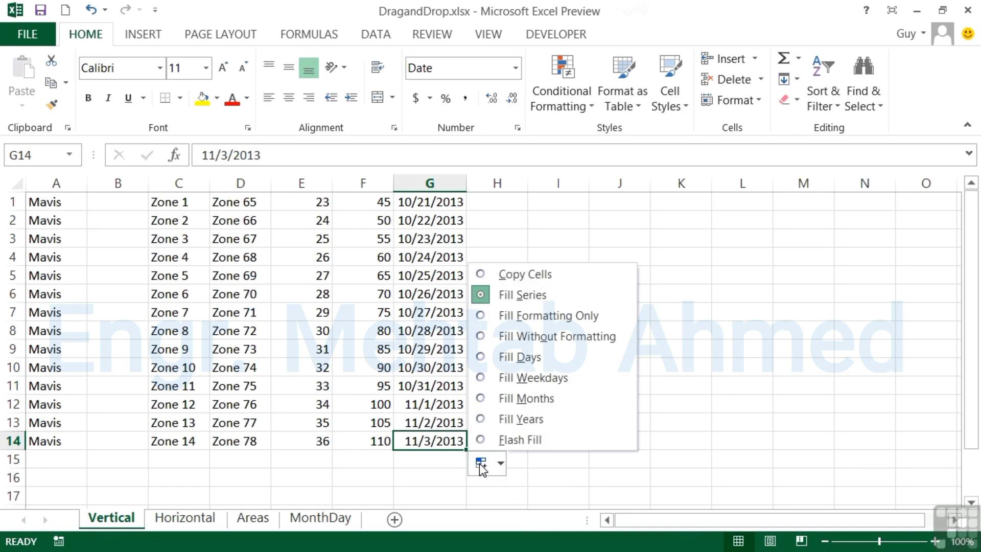
pyautogui.click(524, 274)
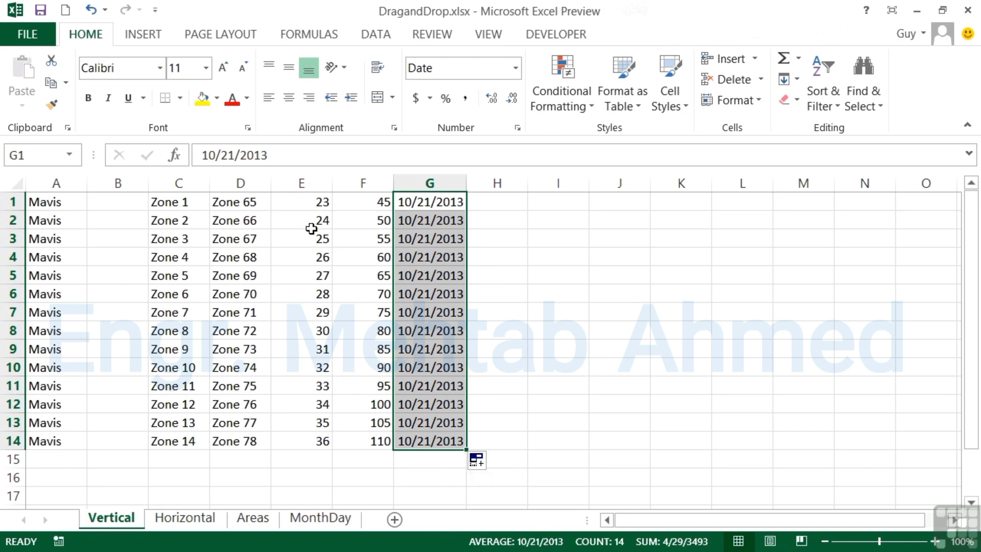
pyautogui.click(316, 201)
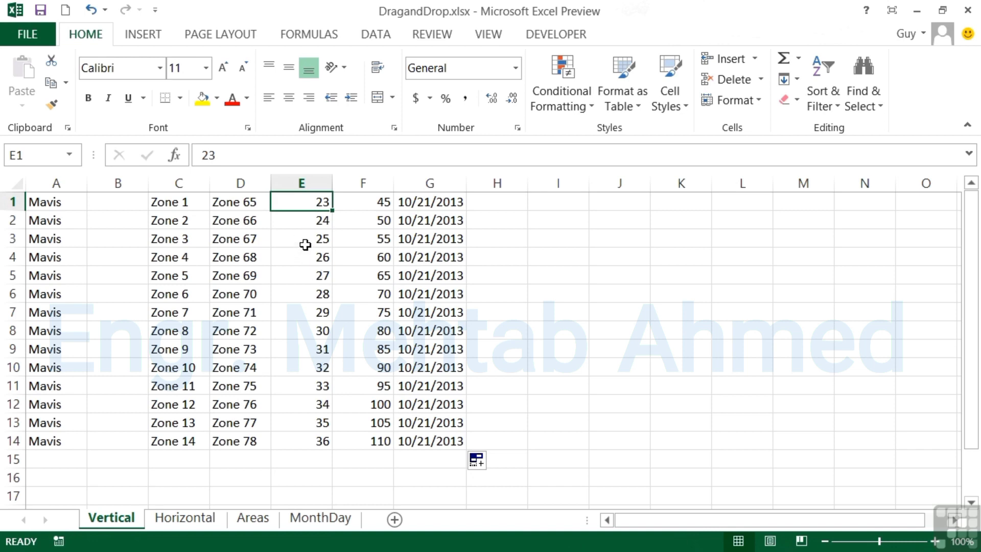
pyautogui.moveTo(381, 204); pyautogui.dragTo(378, 213)
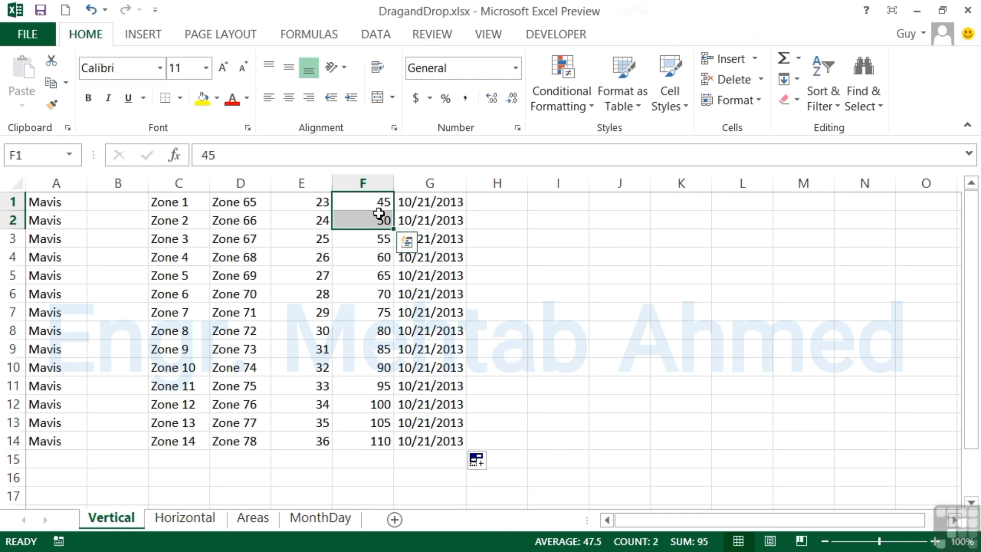
# Switch to the Horizontal sheet and fill the name in A1 across to I1
pyautogui.click(166, 518)
pyautogui.click(79, 203)
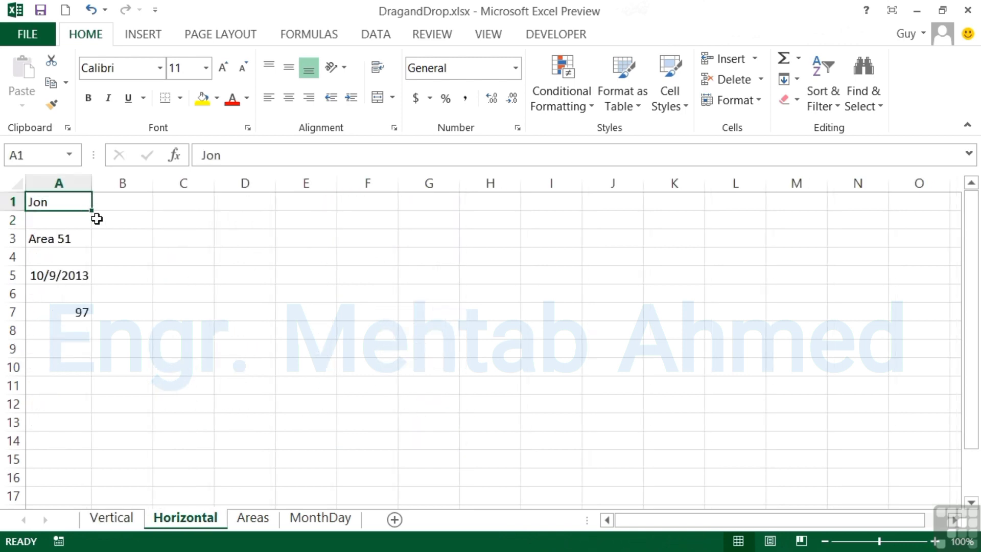
pyautogui.moveTo(93, 211); pyautogui.dragTo(578, 200)
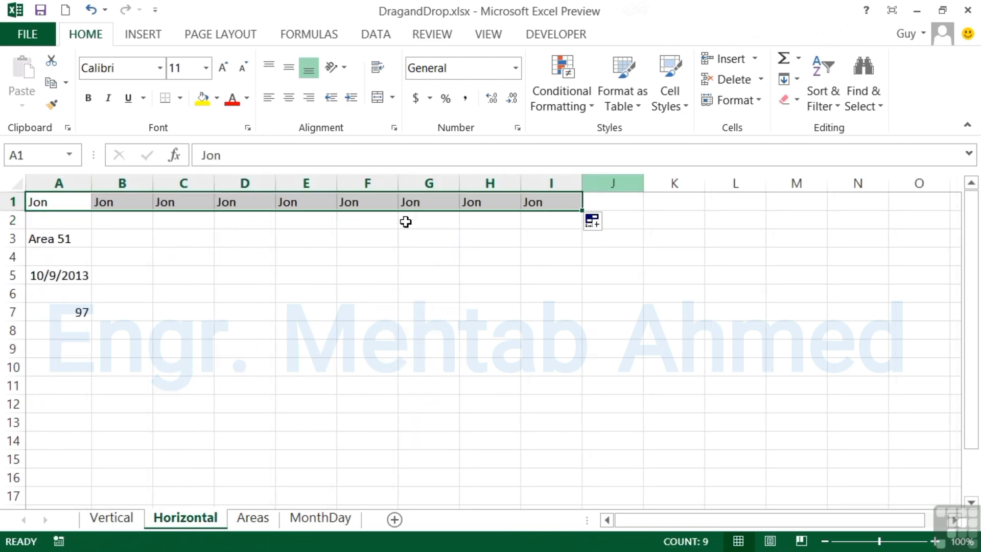
# Fill the Area 51 series in A3 across to I3 and the date in A5 across to I5
pyautogui.click(82, 240)
pyautogui.moveTo(92, 249); pyautogui.dragTo(581, 227)
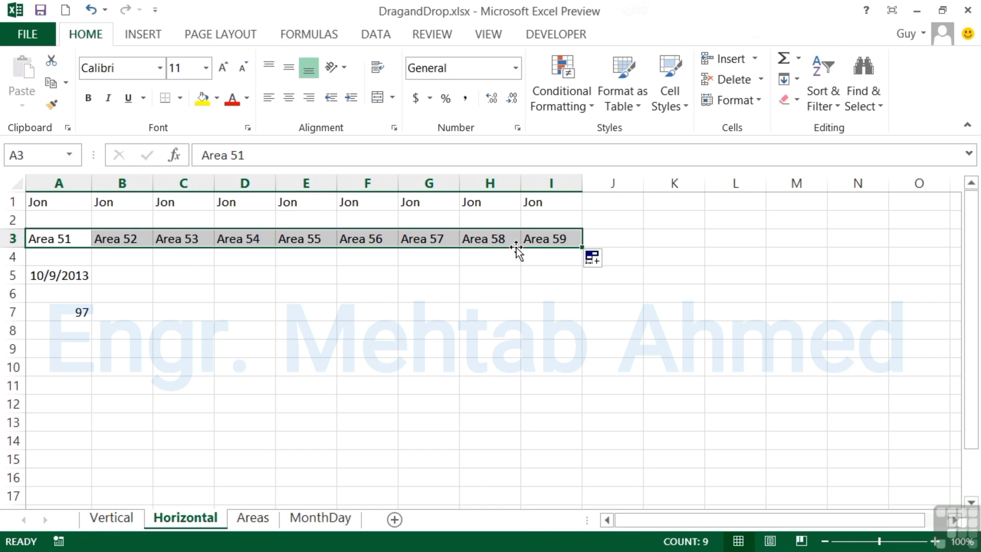
pyautogui.click(76, 275)
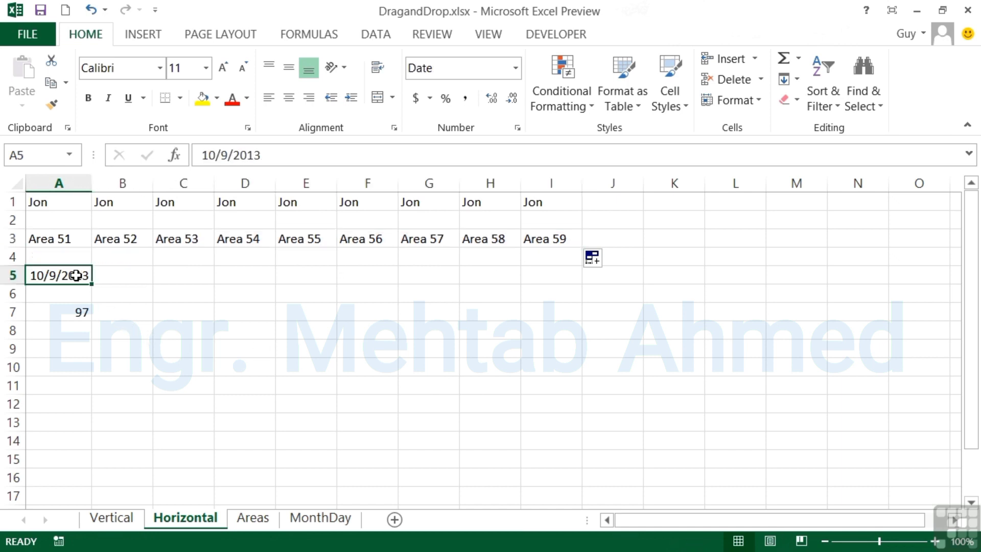
pyautogui.moveTo(92, 284); pyautogui.dragTo(575, 271)
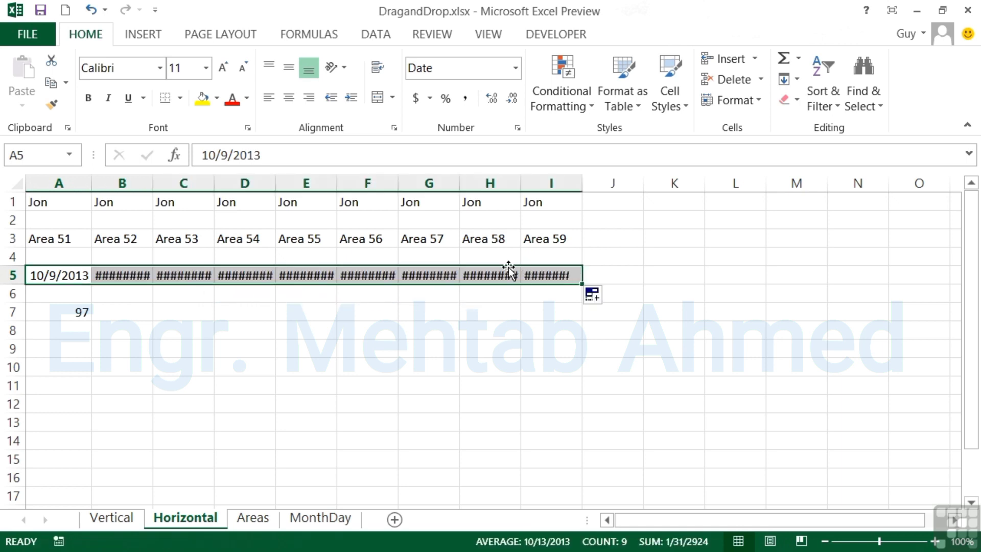
# Widen columns B through I enough to display the dates in row 5 in full
pyautogui.click(117, 276)
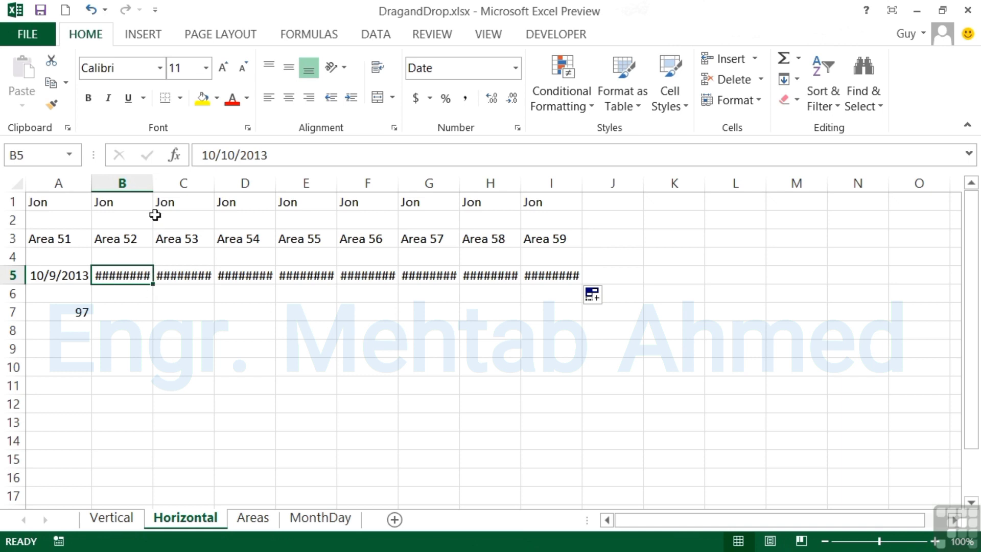
pyautogui.moveTo(153, 183); pyautogui.dragTo(168, 183)
pyautogui.moveTo(229, 183); pyautogui.dragTo(633, 181)
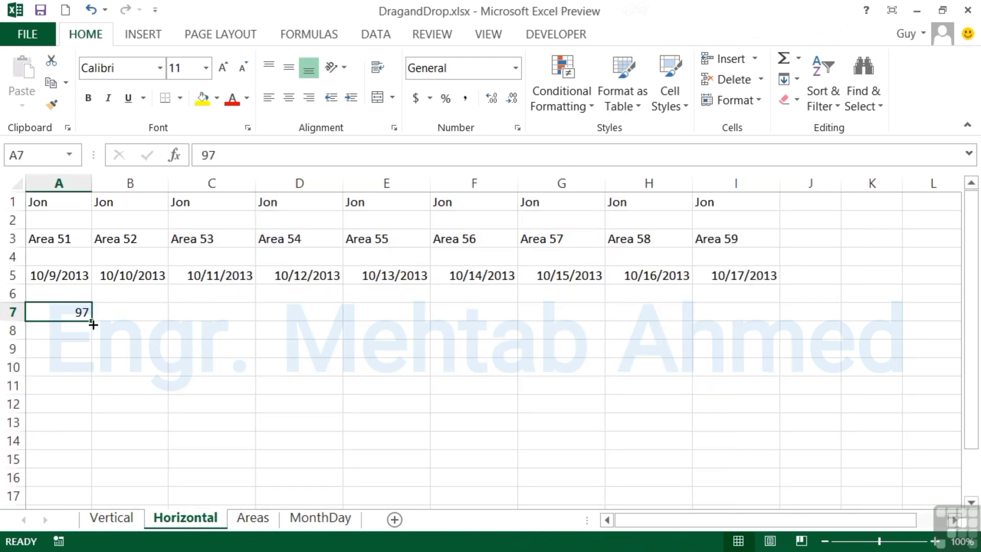
# Fill the number 97 in A7 across to I7 and change the fill to Fill Series
pyautogui.moveTo(92, 322); pyautogui.dragTo(756, 326)
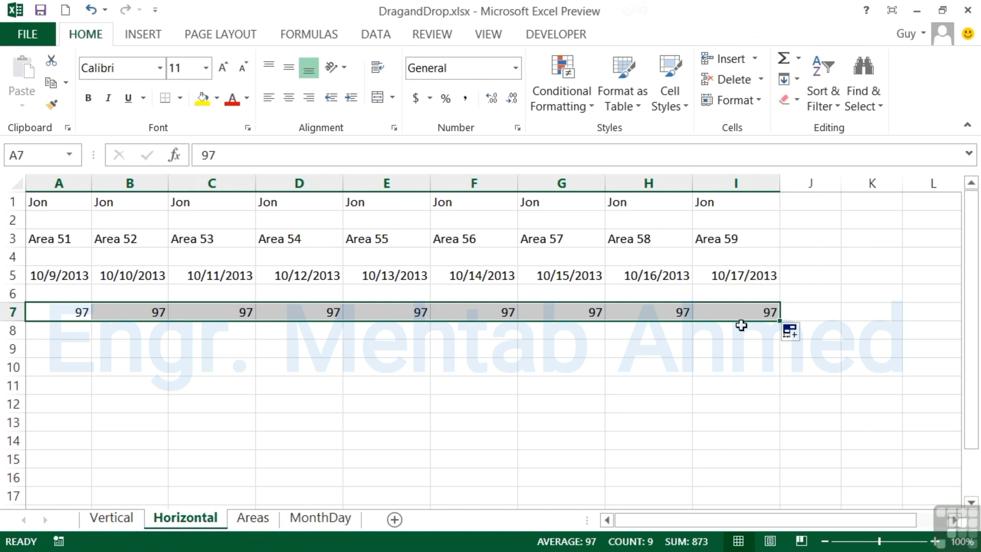
pyautogui.click(794, 335)
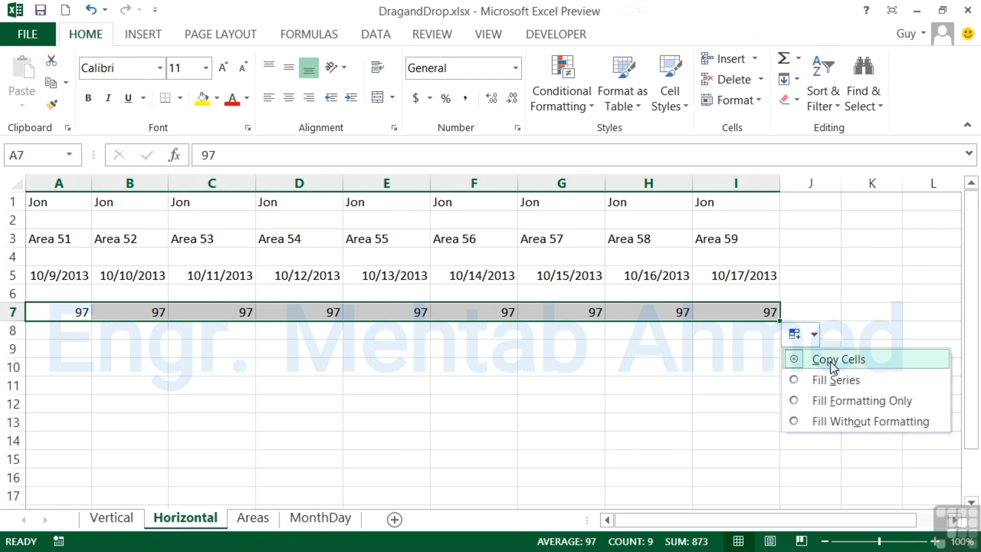
pyautogui.click(835, 381)
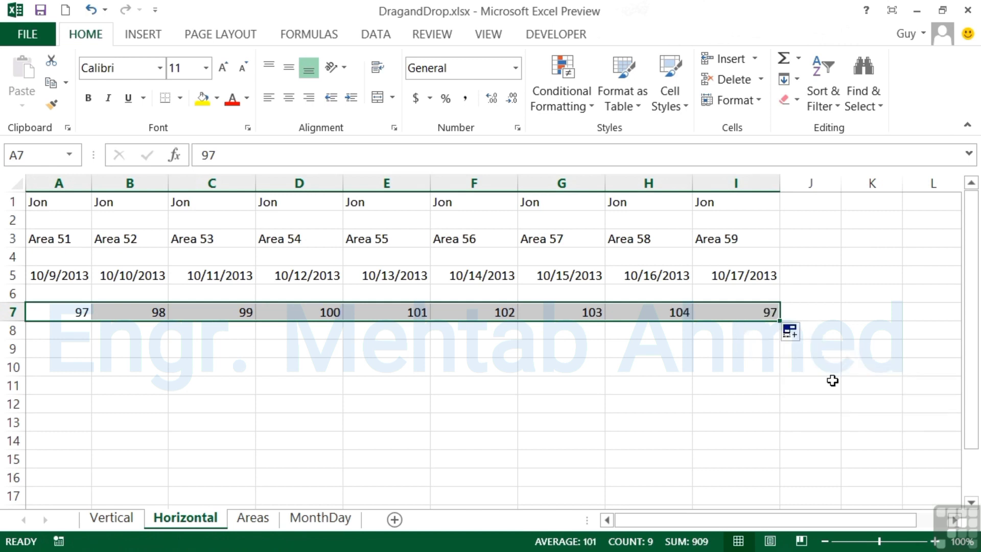
# Enter 67 in A9 and 60 in B9, and extend the pair as a descending series across to I9
pyautogui.click(61, 346)
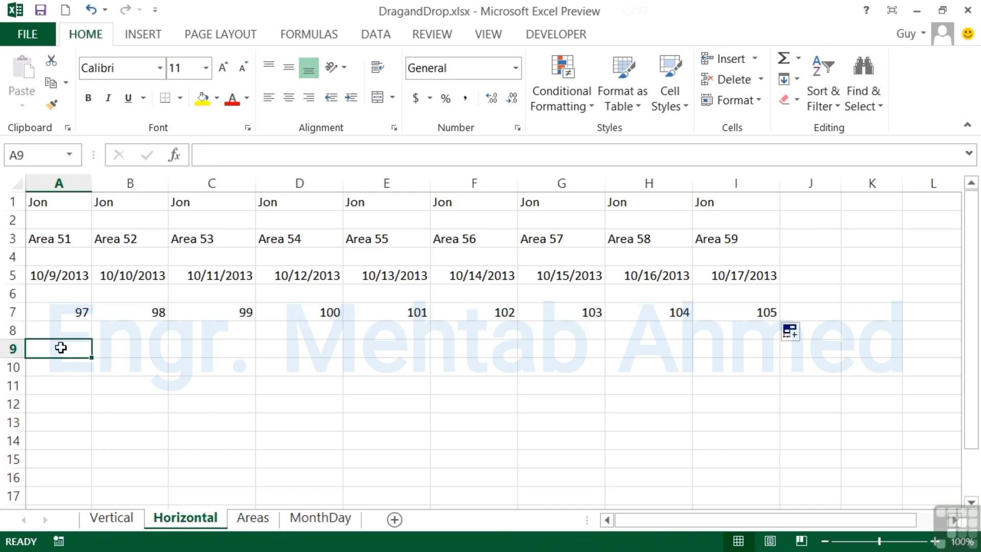
pyautogui.write('67')
pyautogui.press('Tab')
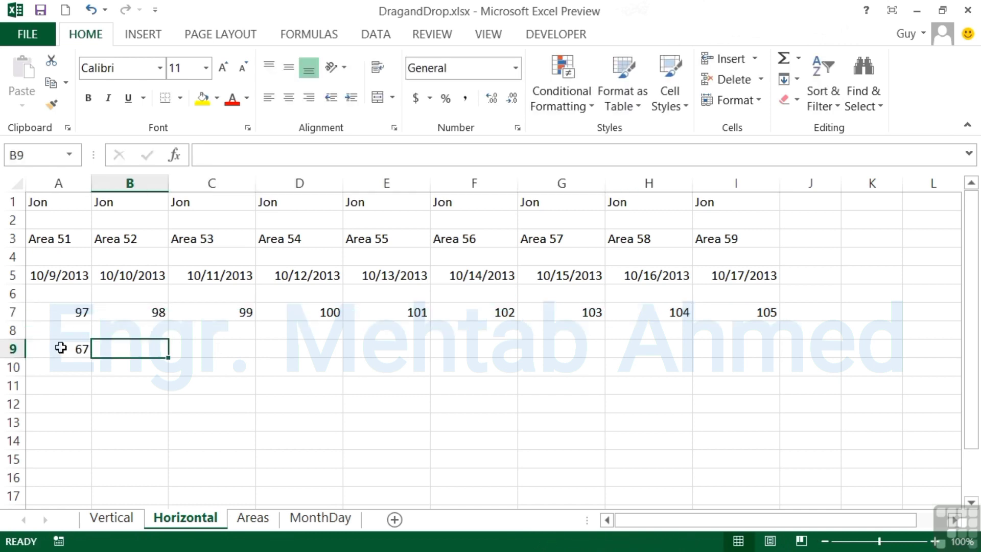
pyautogui.write('60')
pyautogui.moveTo(61, 347); pyautogui.dragTo(132, 347)
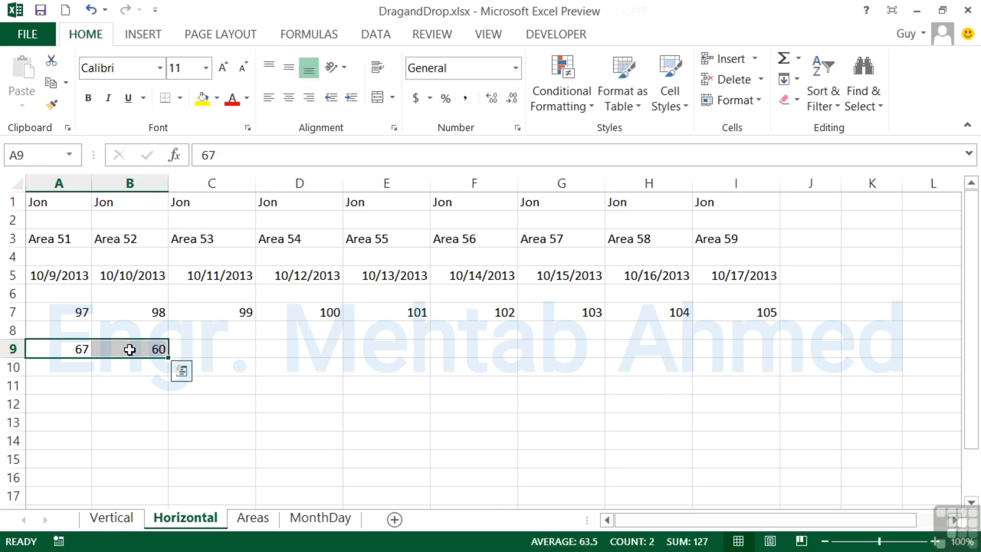
pyautogui.moveTo(168, 357); pyautogui.dragTo(739, 355)
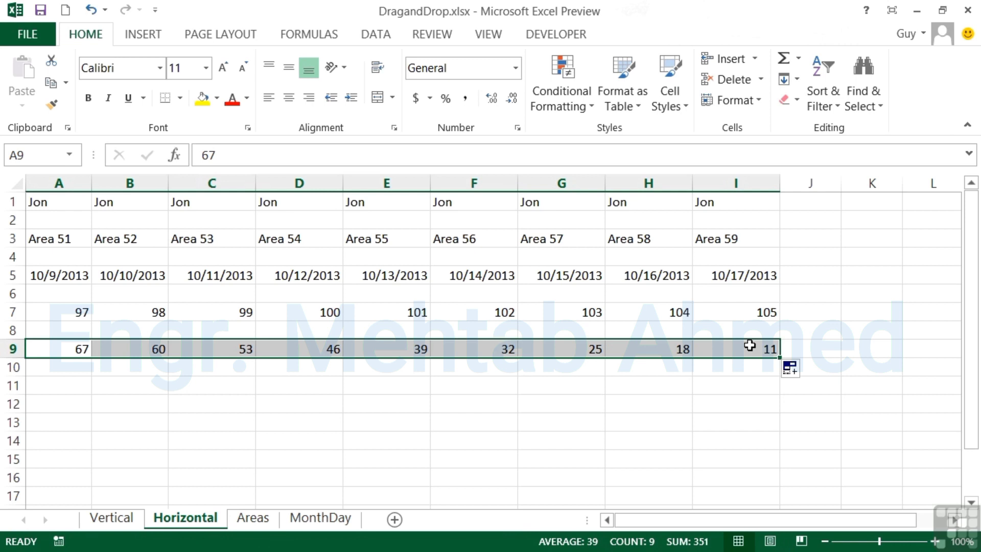
# Switch to the Areas sheet and extend the fruit values in B2:E3 down to row 9 in a single fill
pyautogui.click(252, 517)
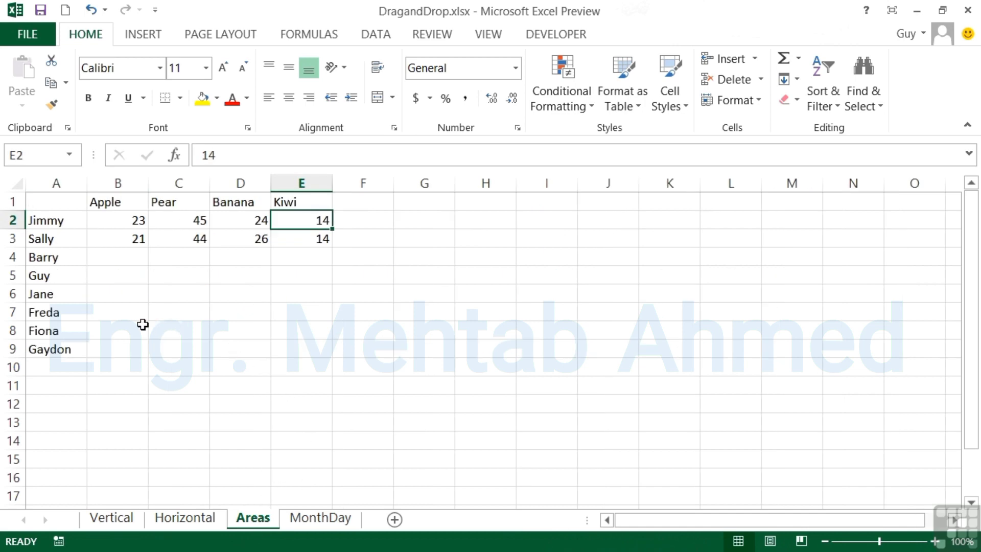
pyautogui.moveTo(134, 218); pyautogui.dragTo(302, 236)
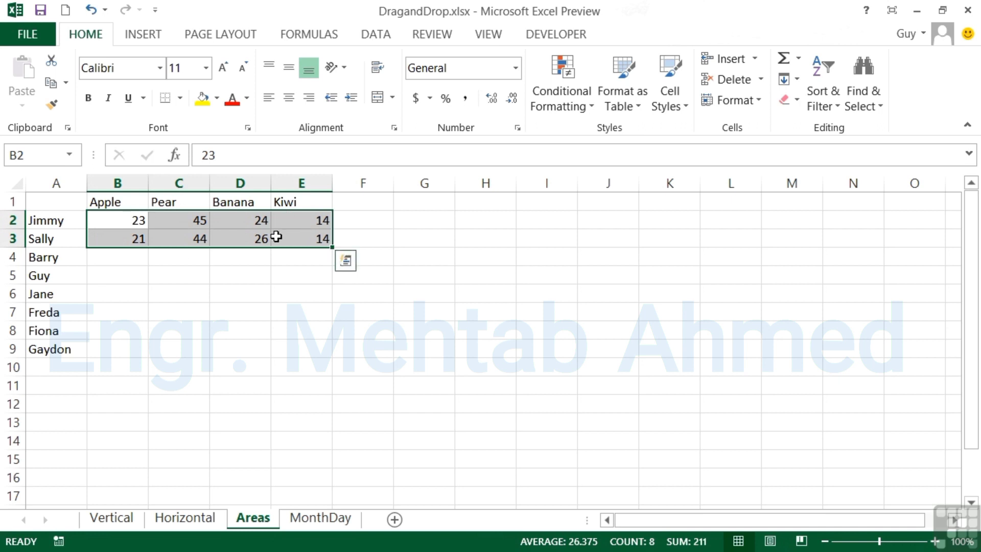
pyautogui.moveTo(331, 247); pyautogui.dragTo(327, 359)
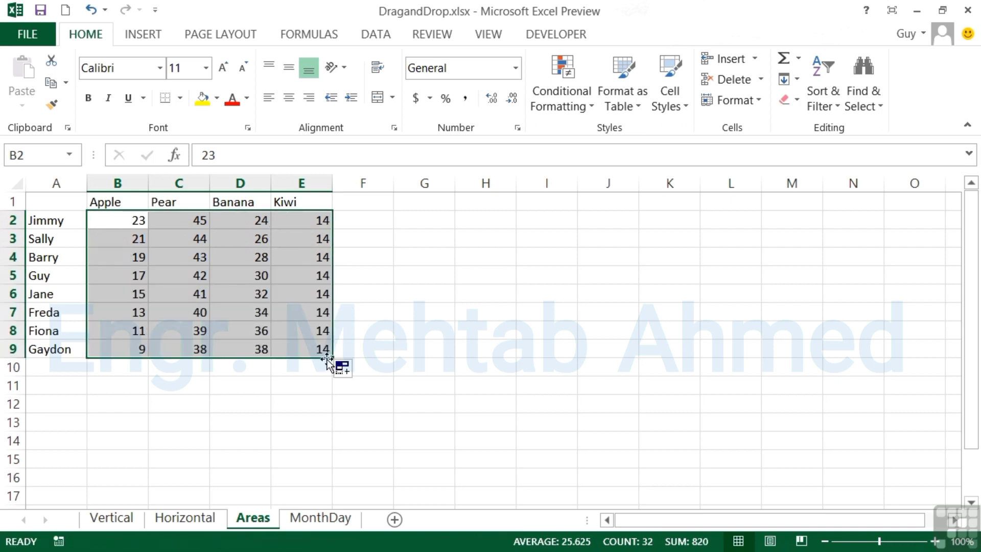
# Examine how the first two values in each of the Apple, Pear, Banana and Kiwi columns set that column's fill pattern
pyautogui.click(127, 228)
pyautogui.moveTo(127, 227); pyautogui.dragTo(128, 240)
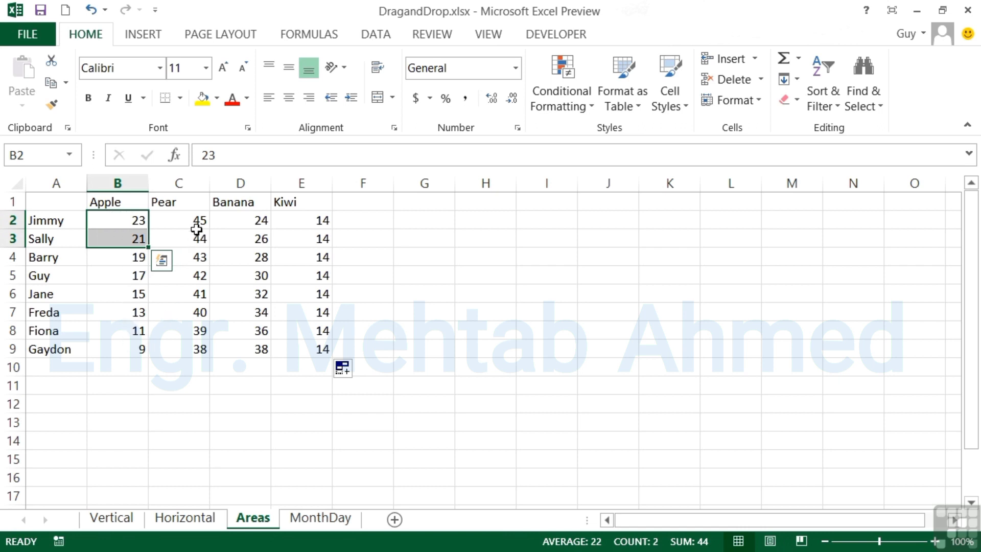
pyautogui.moveTo(198, 223); pyautogui.dragTo(199, 239)
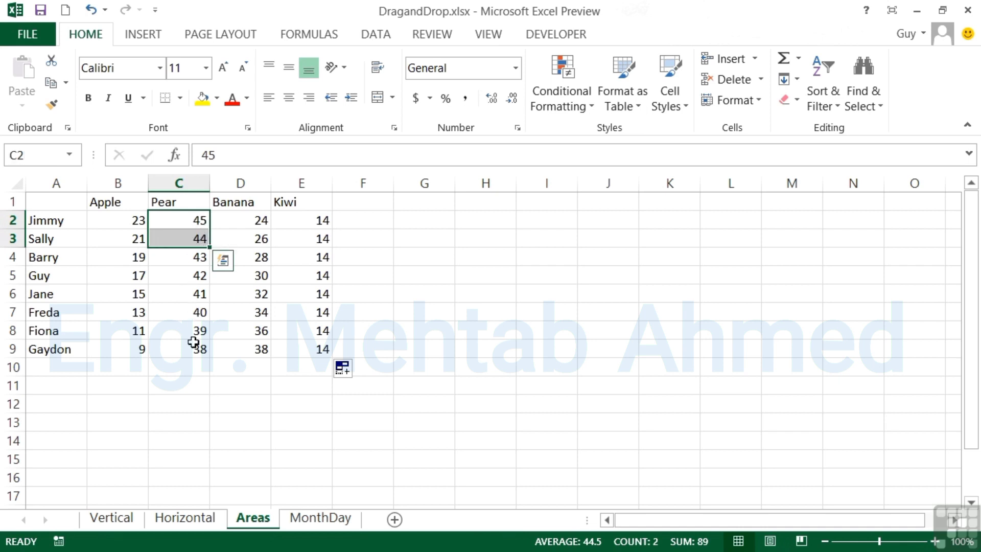
pyautogui.click(253, 224)
pyautogui.moveTo(252, 224); pyautogui.dragTo(253, 238)
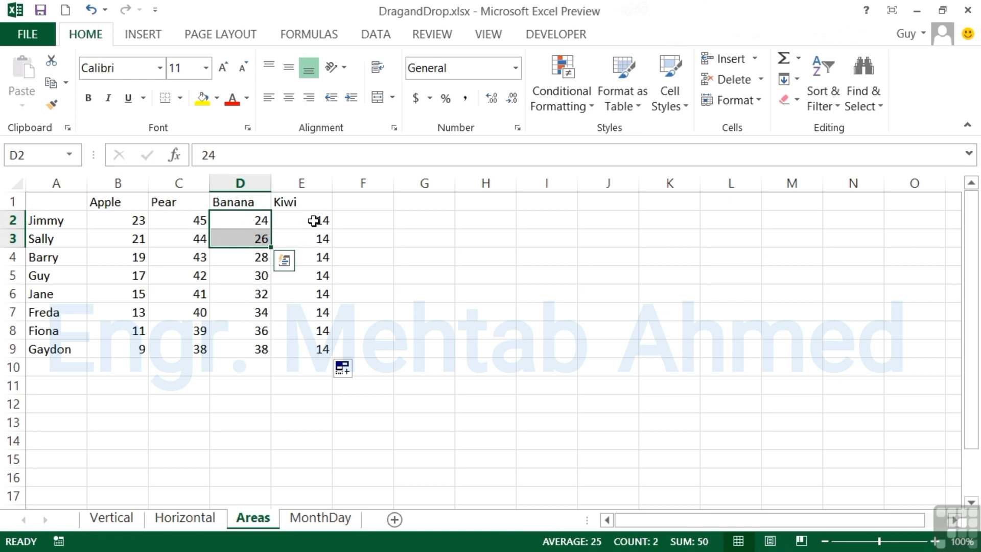
pyautogui.moveTo(317, 219); pyautogui.dragTo(313, 233)
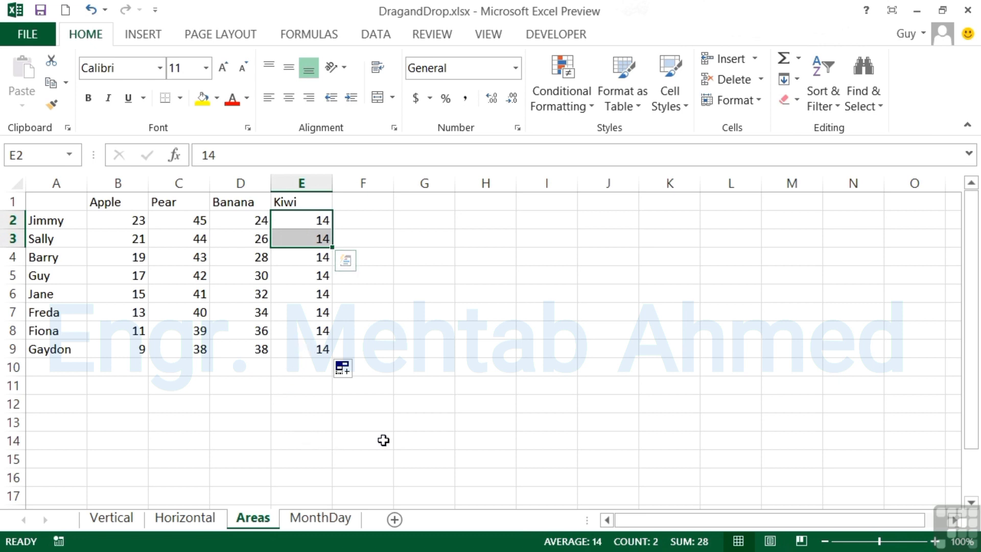
# On the MonthDay sheet, fill January in A1 down to A14 and September in A9 across to D9
pyautogui.click(320, 520)
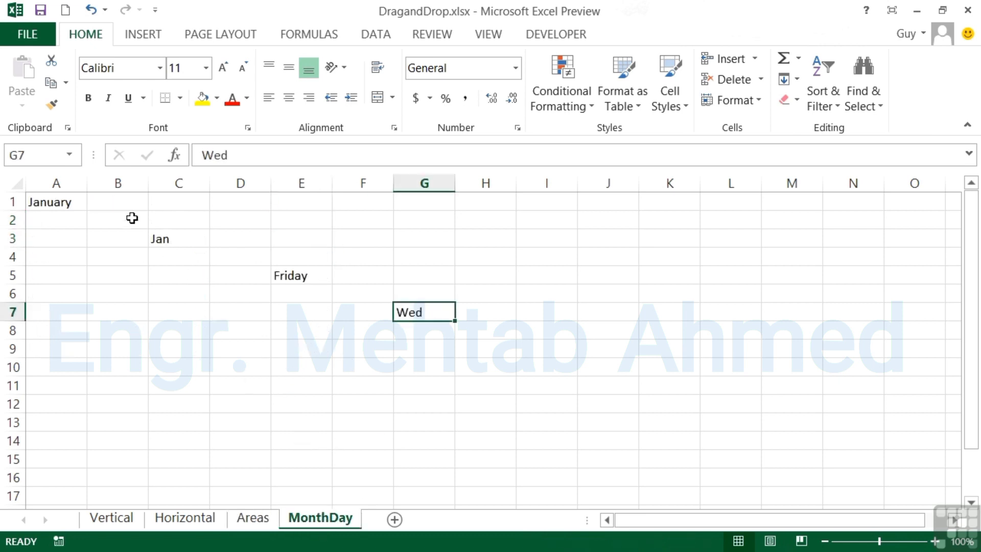
pyautogui.click(70, 204)
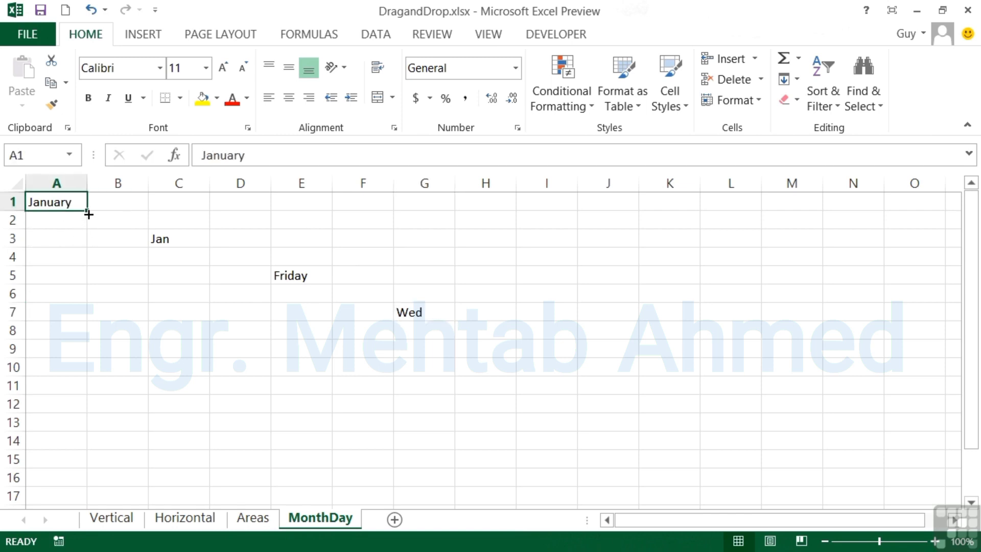
pyautogui.moveTo(87, 211); pyautogui.dragTo(80, 455)
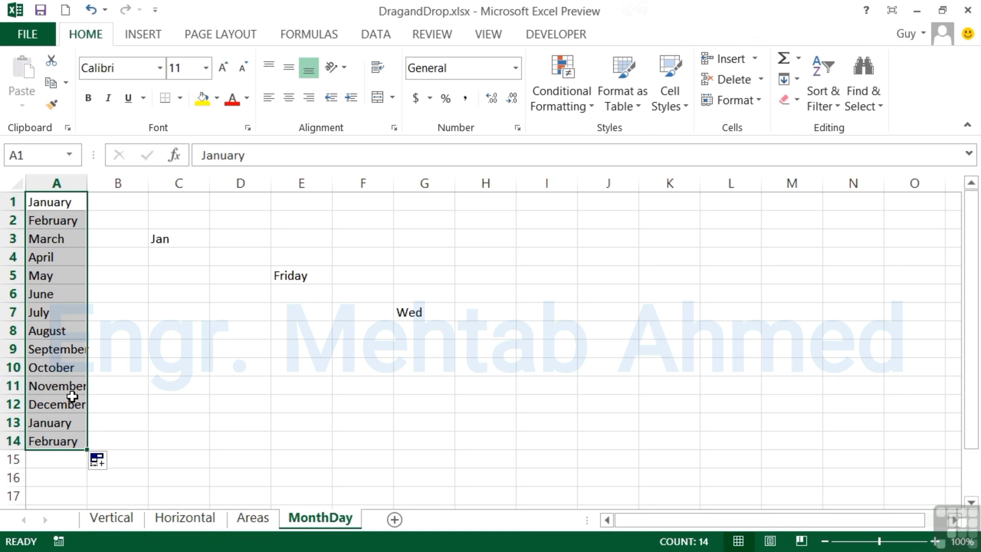
pyautogui.click(64, 351)
pyautogui.moveTo(91, 359); pyautogui.dragTo(250, 349)
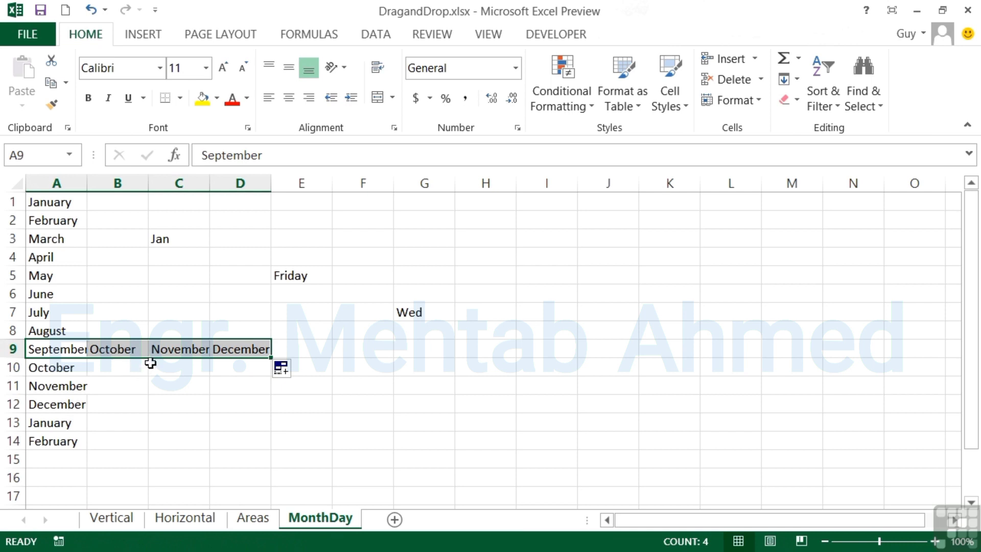
# Fill the abbreviated month Jan in C3 down to C15 and across to H3
pyautogui.click(162, 243)
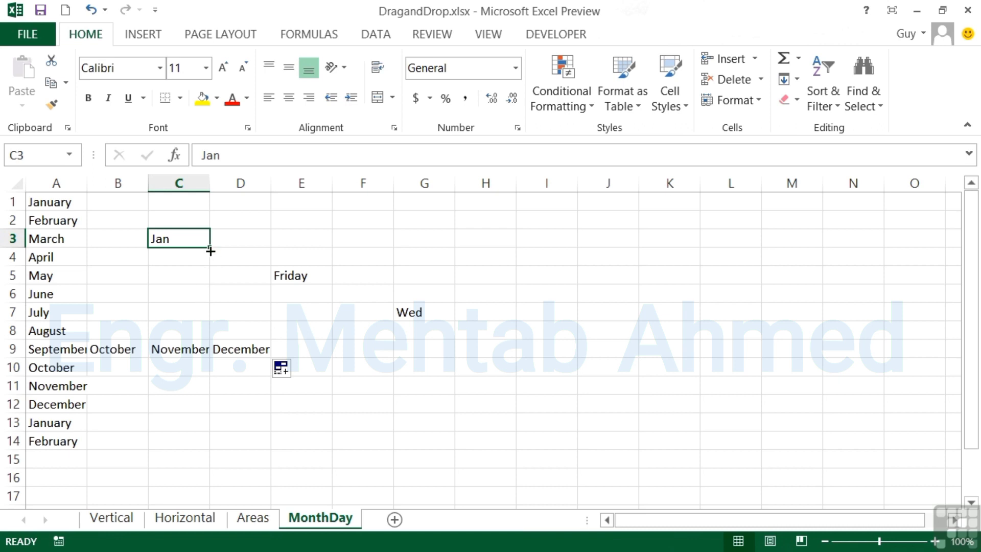
pyautogui.moveTo(209, 248); pyautogui.dragTo(192, 459)
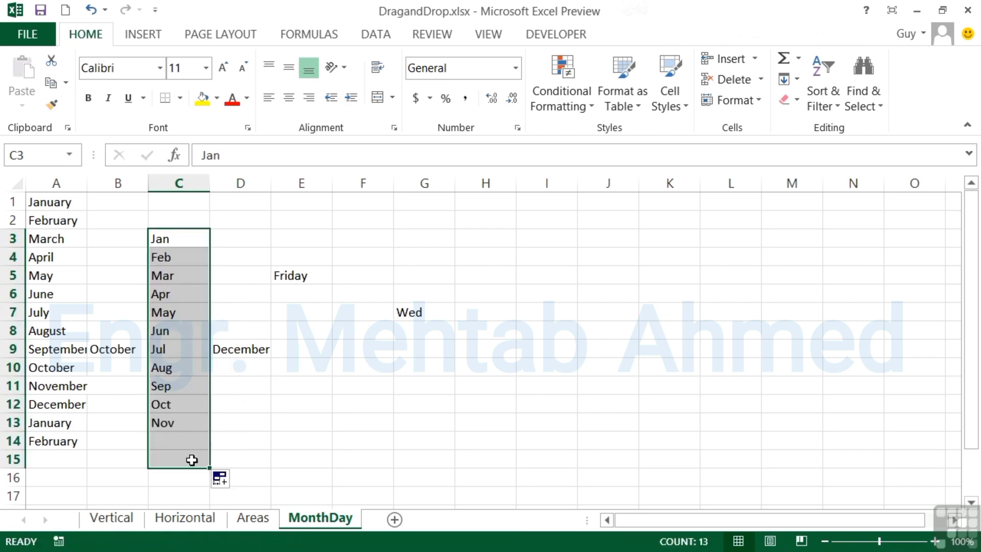
pyautogui.click(168, 233)
pyautogui.moveTo(210, 247); pyautogui.dragTo(538, 233)
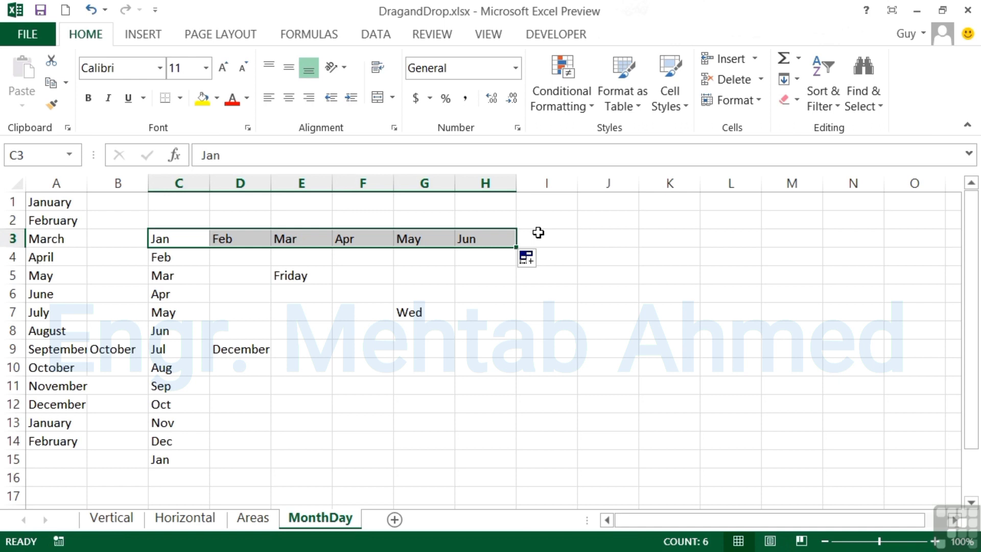
# Fill the weekday Friday in E5 down to E14 and across to K5
pyautogui.click(306, 276)
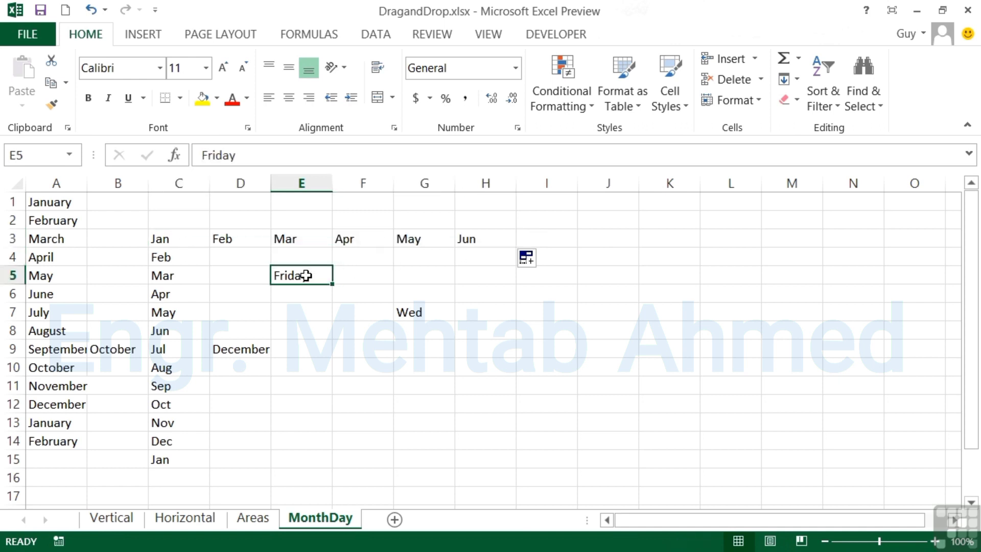
pyautogui.moveTo(332, 284); pyautogui.dragTo(320, 442)
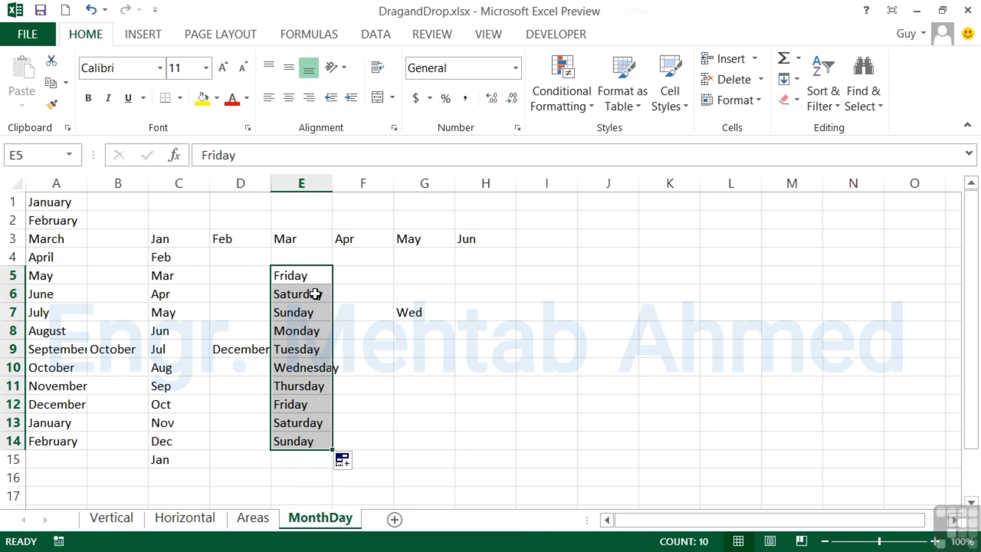
pyautogui.click(311, 279)
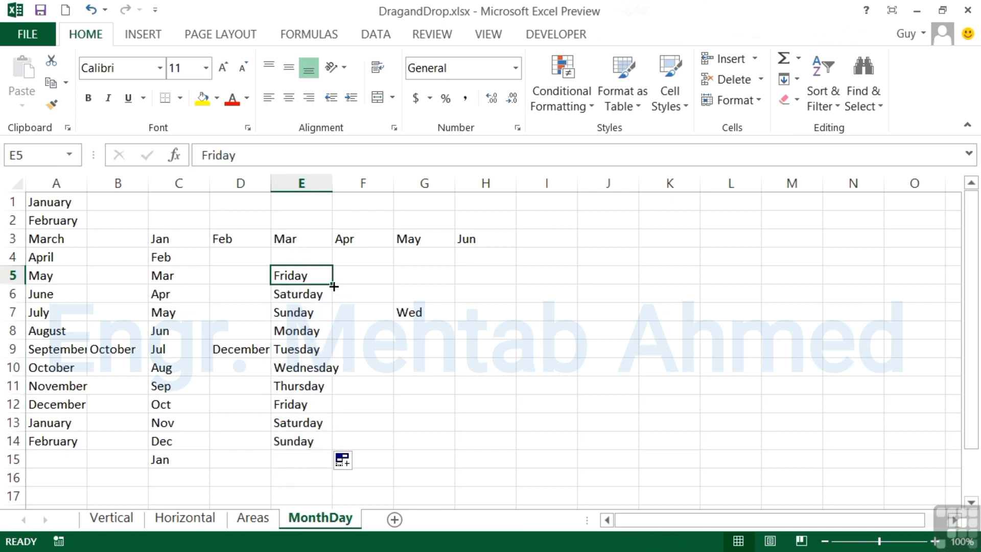
pyautogui.moveTo(333, 284); pyautogui.dragTo(652, 293)
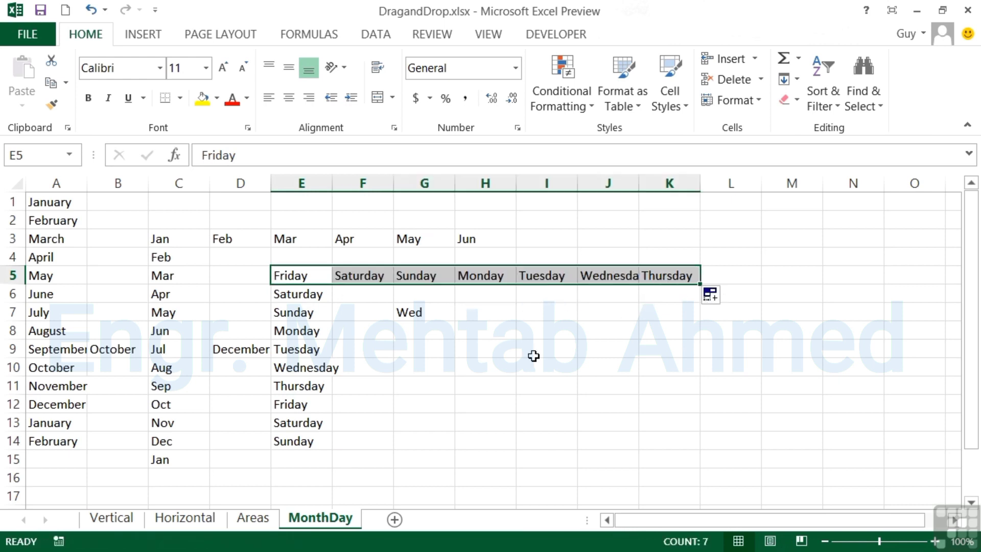
# Fill Wed in G7 across to M7 and Sat in J7 down to J15
pyautogui.click(425, 316)
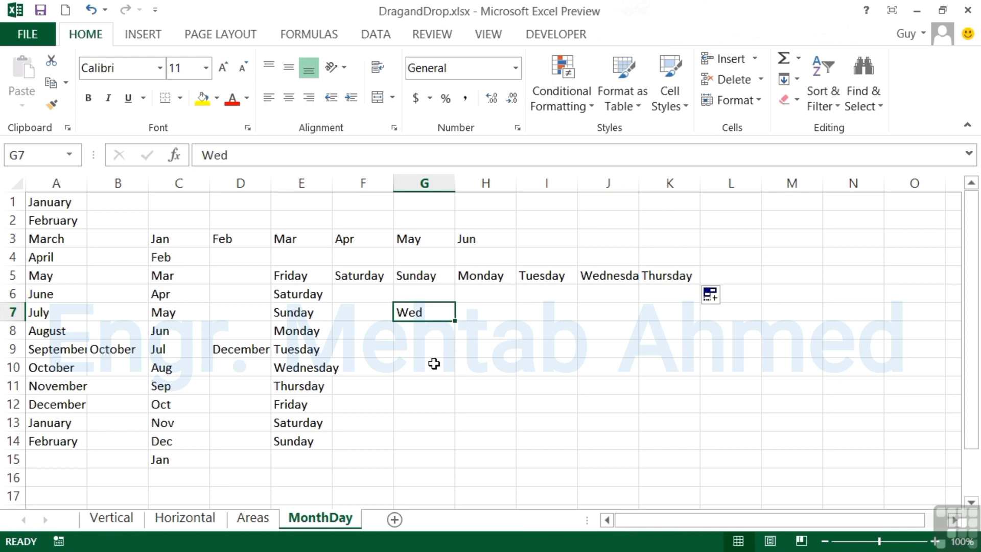
pyautogui.moveTo(454, 321); pyautogui.dragTo(812, 314)
pyautogui.click(615, 313)
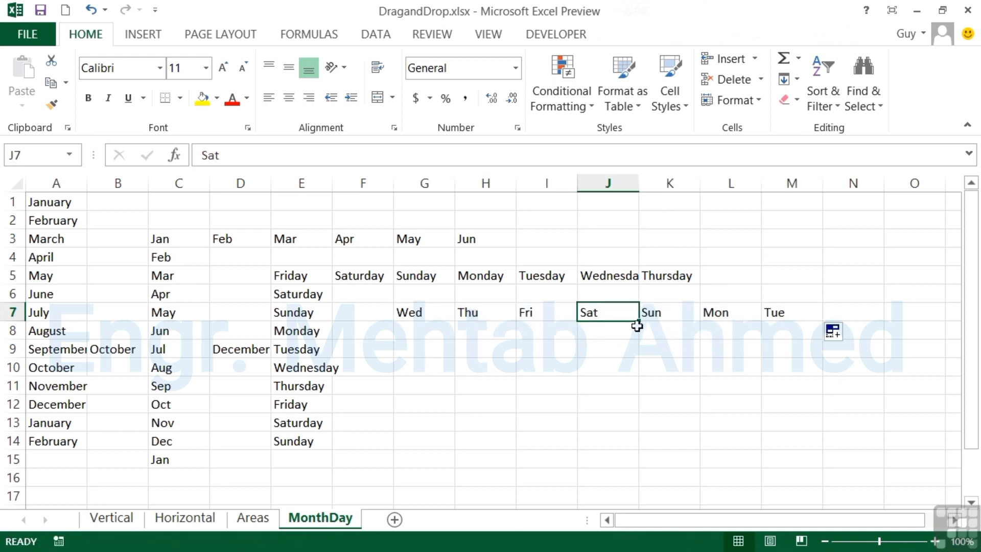
pyautogui.moveTo(636, 325); pyautogui.dragTo(608, 452)
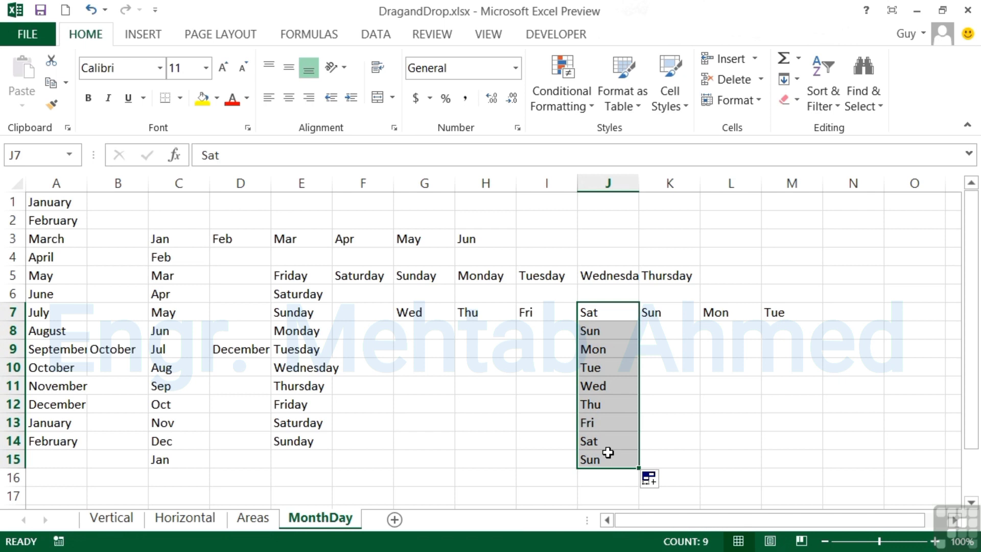
# Change the fill of the day names in J7:J15 to Fill Weekdays
pyautogui.click(665, 484)
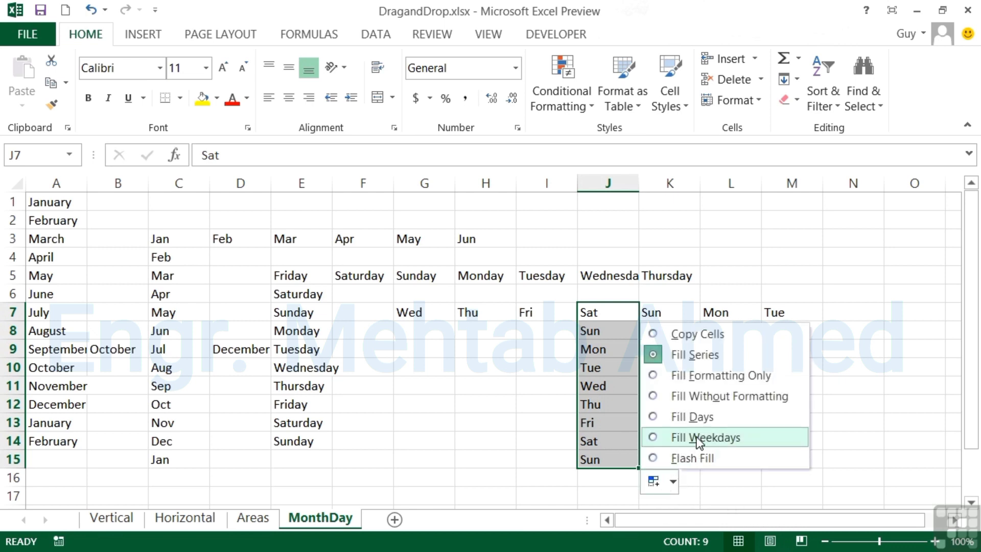
pyautogui.click(654, 437)
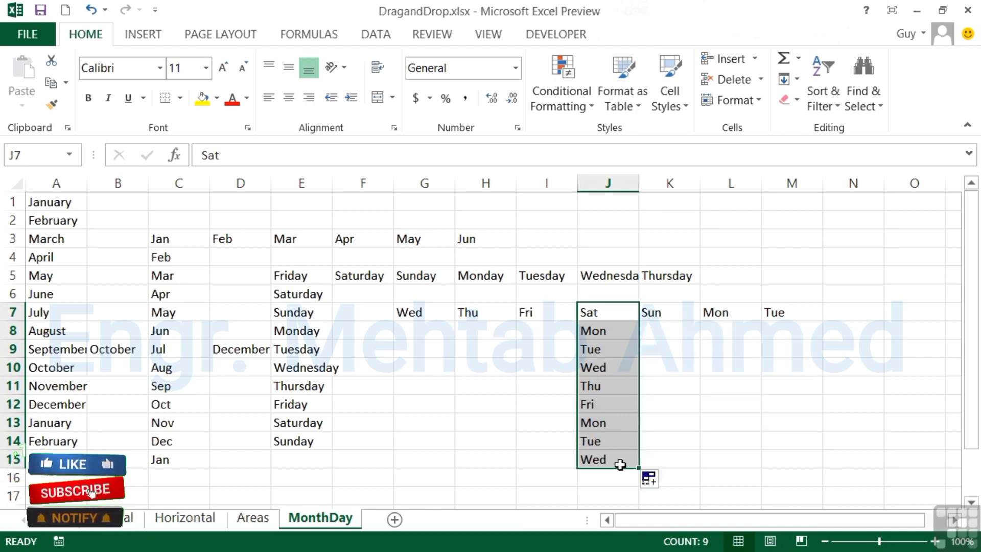
# Change the fill of the day names in J7:J15 to Fill Days so weekends are included
pyautogui.click(600, 315)
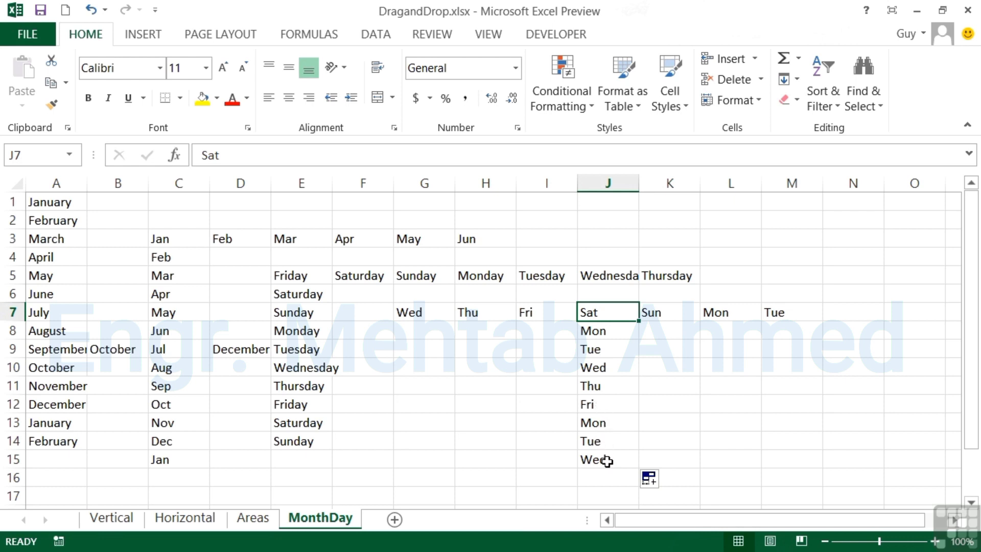
pyautogui.click(662, 486)
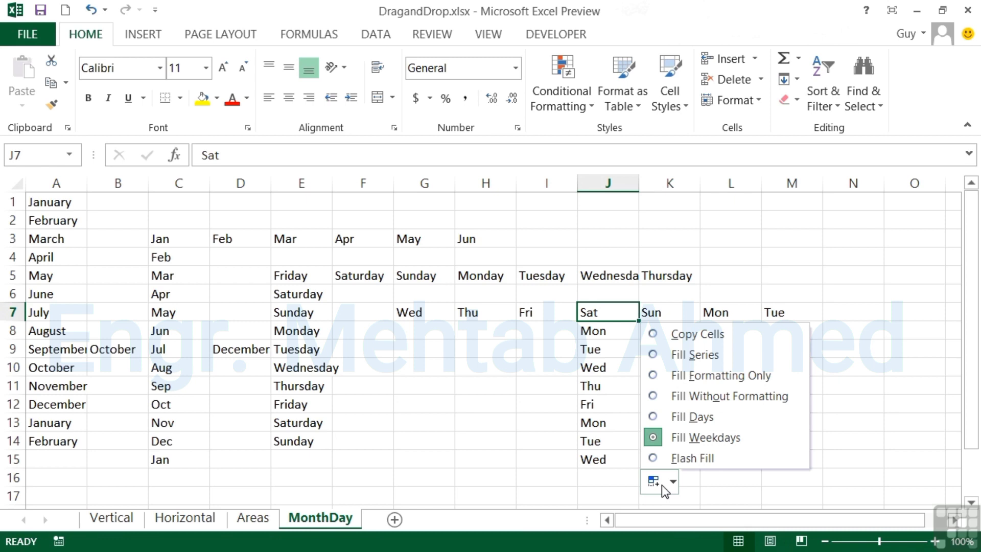
pyautogui.click(653, 416)
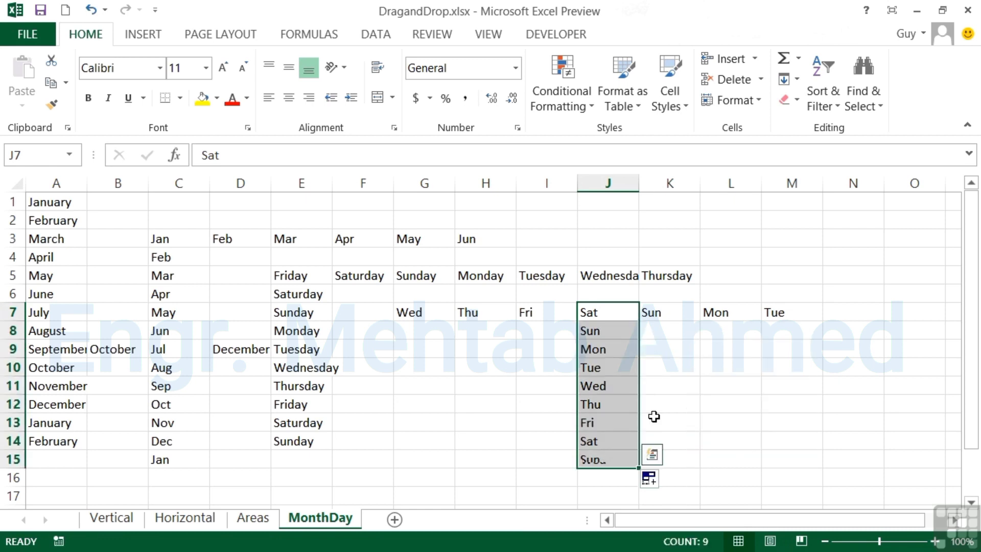